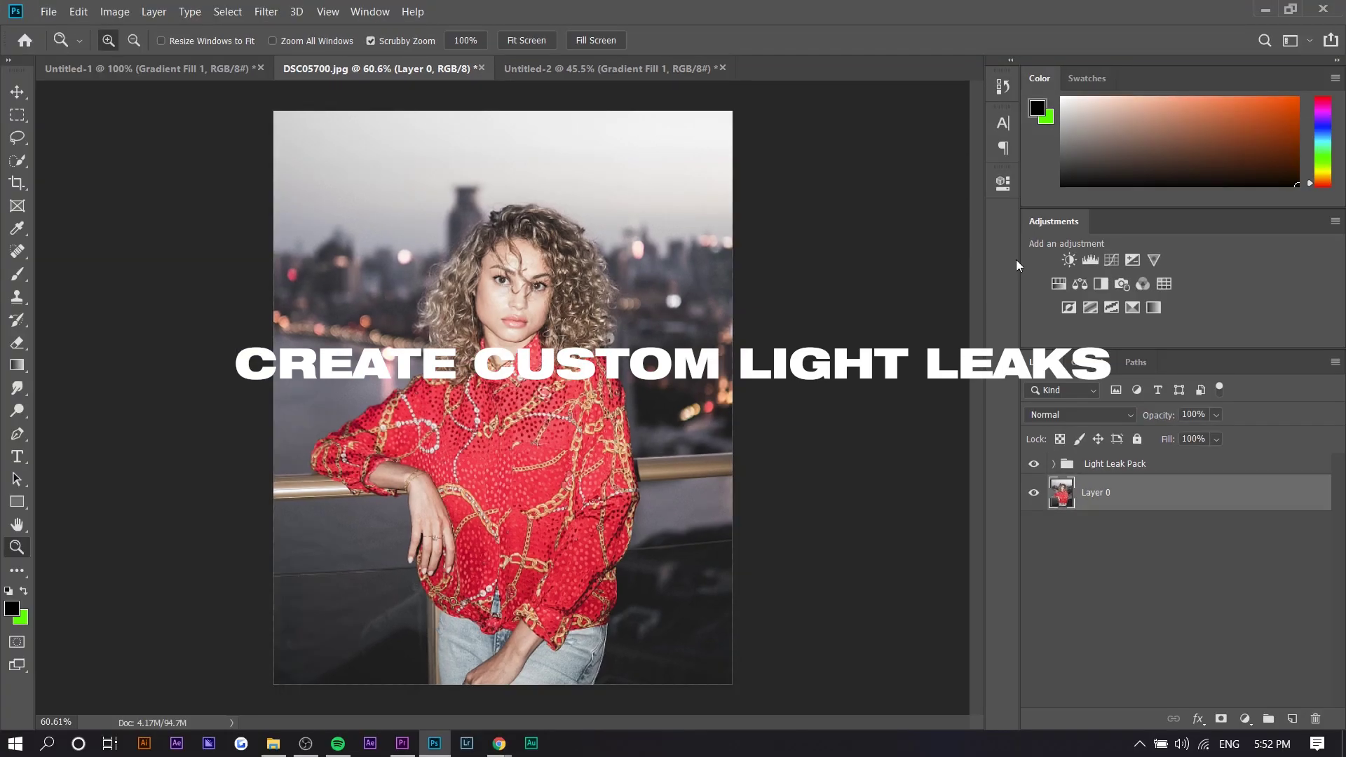
Step: Preview the Aqua-Green, White, Red-Aqua, Red and Pink leaks one by one, then collapse the Light Leak Pack group
{"action": "left_click", "coordinate": [1053, 463]}
{"action": "left_click", "coordinate": [1034, 492]}
{"action": "left_click", "coordinate": [1034, 492]}
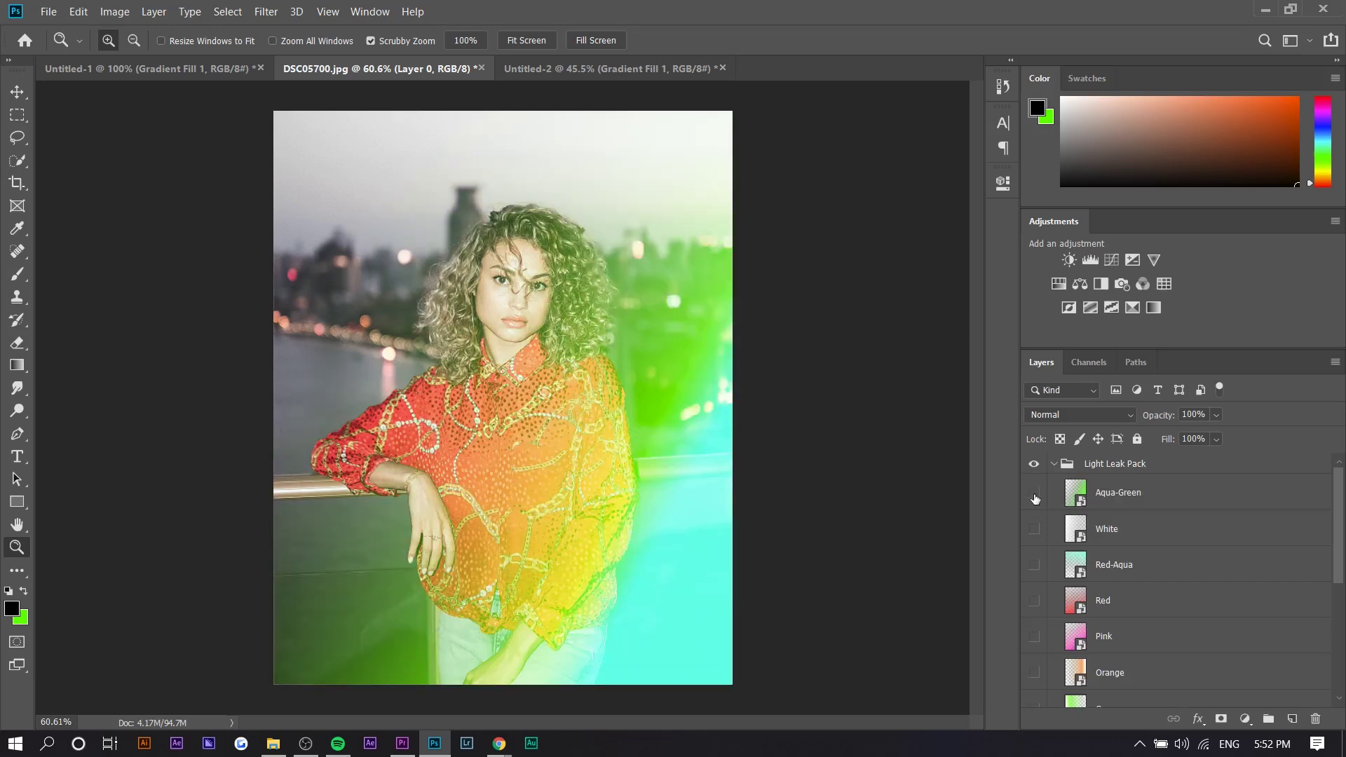
{"action": "left_click", "coordinate": [1034, 529]}
{"action": "left_click", "coordinate": [1034, 528]}
{"action": "left_click", "coordinate": [1034, 564]}
{"action": "left_click", "coordinate": [1034, 564]}
{"action": "left_click", "coordinate": [1034, 600]}
{"action": "left_click", "coordinate": [1034, 601]}
{"action": "left_click", "coordinate": [1034, 636]}
{"action": "left_click", "coordinate": [1034, 636]}
{"action": "left_click", "coordinate": [1053, 464]}
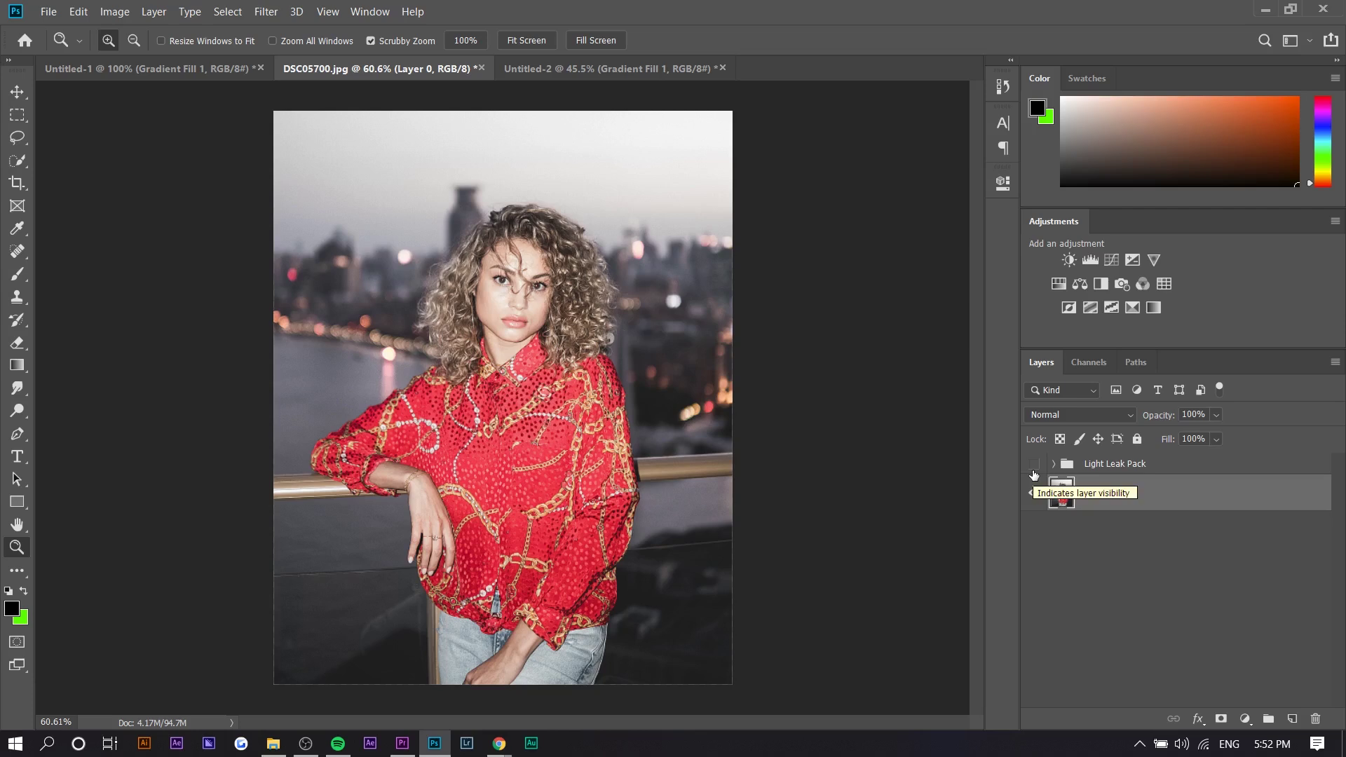
Step: Delete the Light Leak Pack group and add a new empty layer above the photo
{"action": "left_click", "coordinate": [1099, 473]}
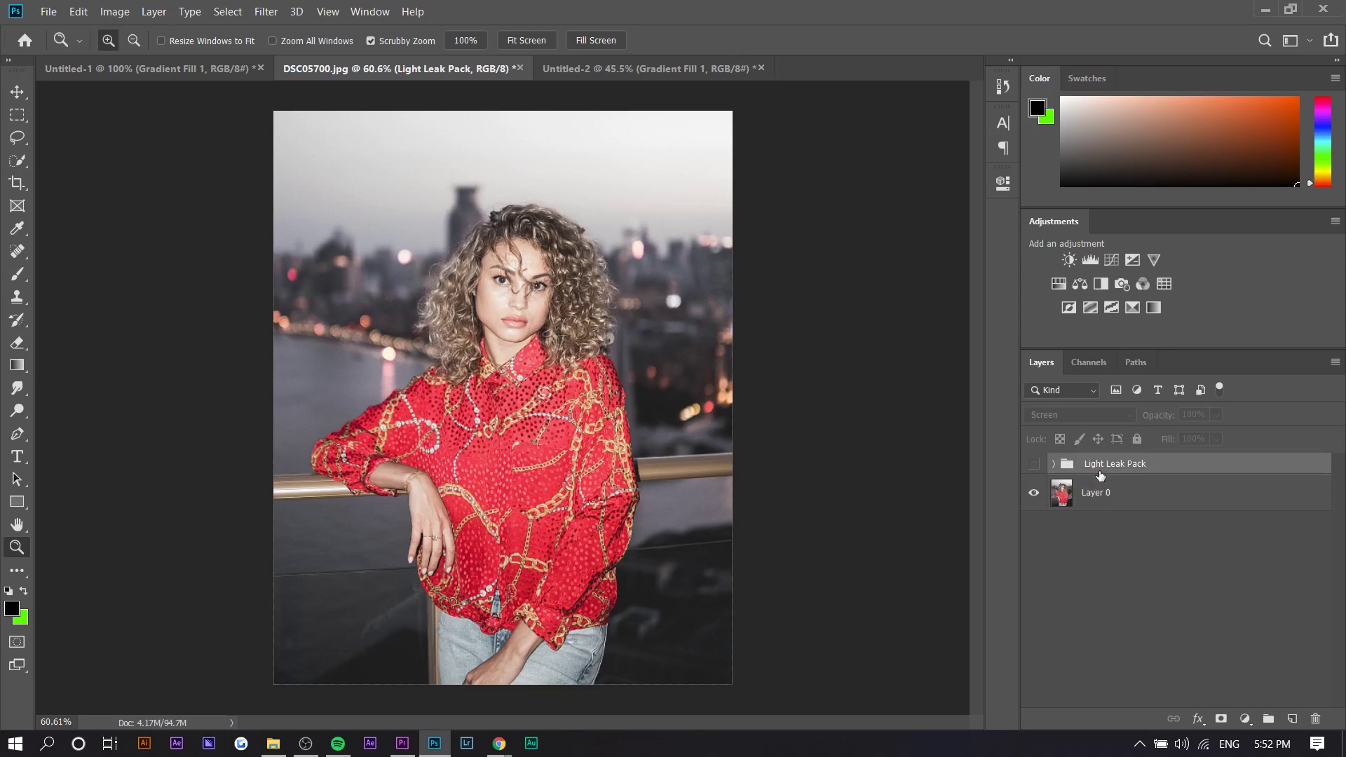
{"action": "key", "text": "Delete"}
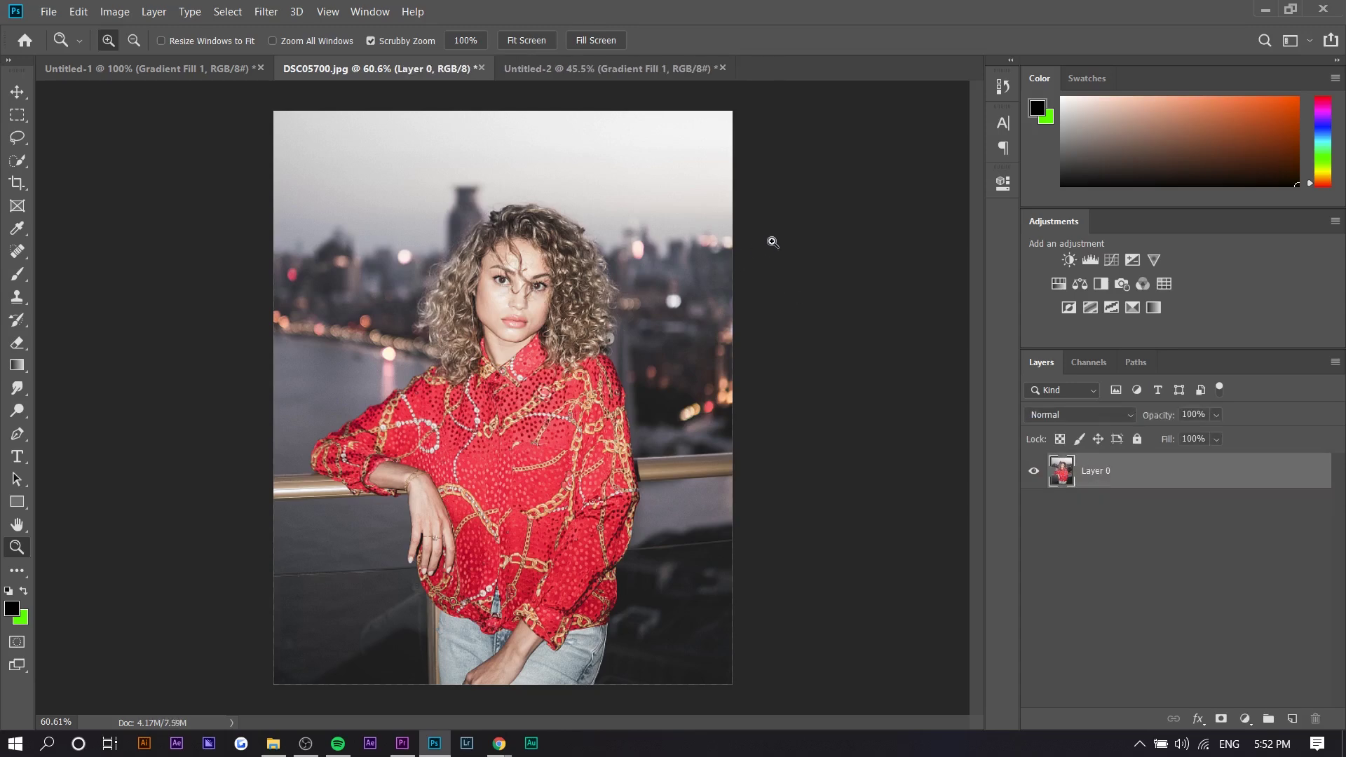
{"action": "left_click", "coordinate": [773, 242]}
{"action": "left_click", "coordinate": [17, 91]}
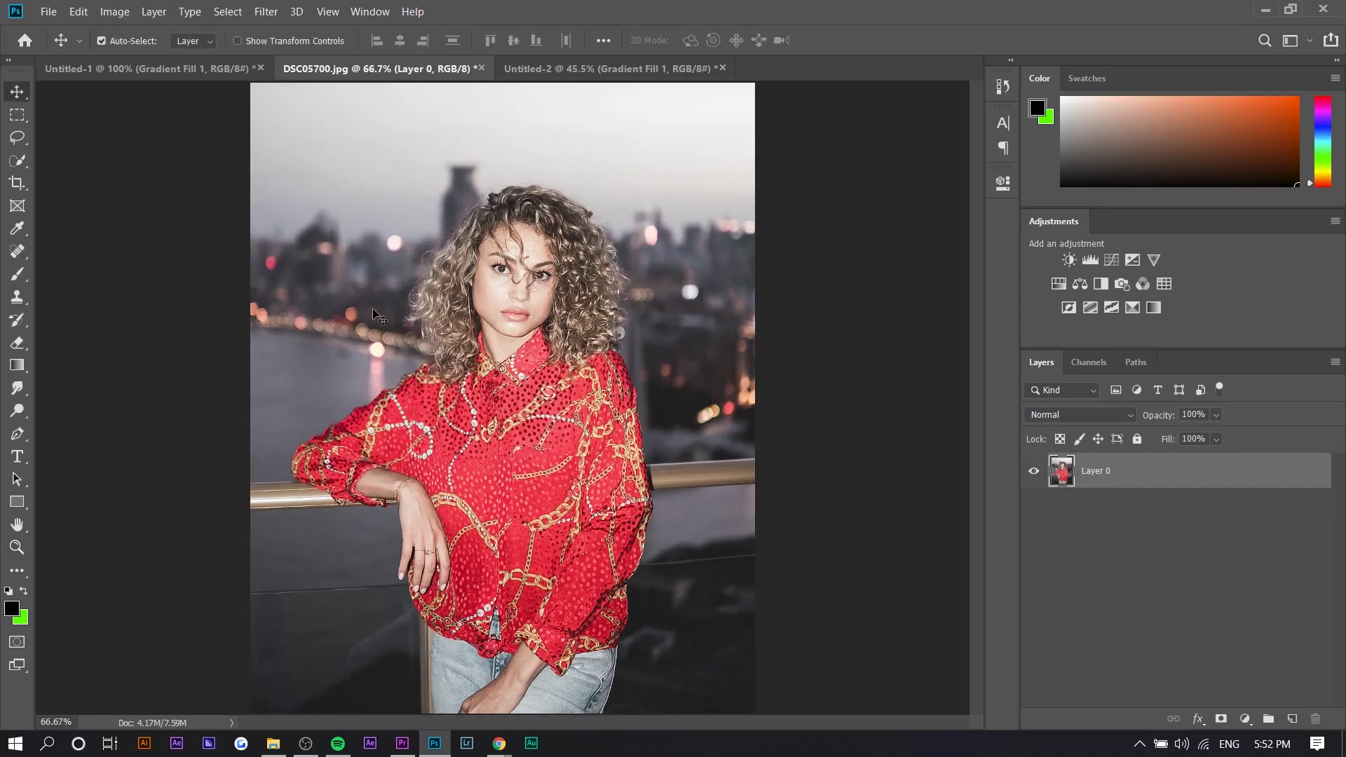
{"action": "scroll", "coordinate": [379, 318], "scroll_direction": "down", "scroll_amount": 1}
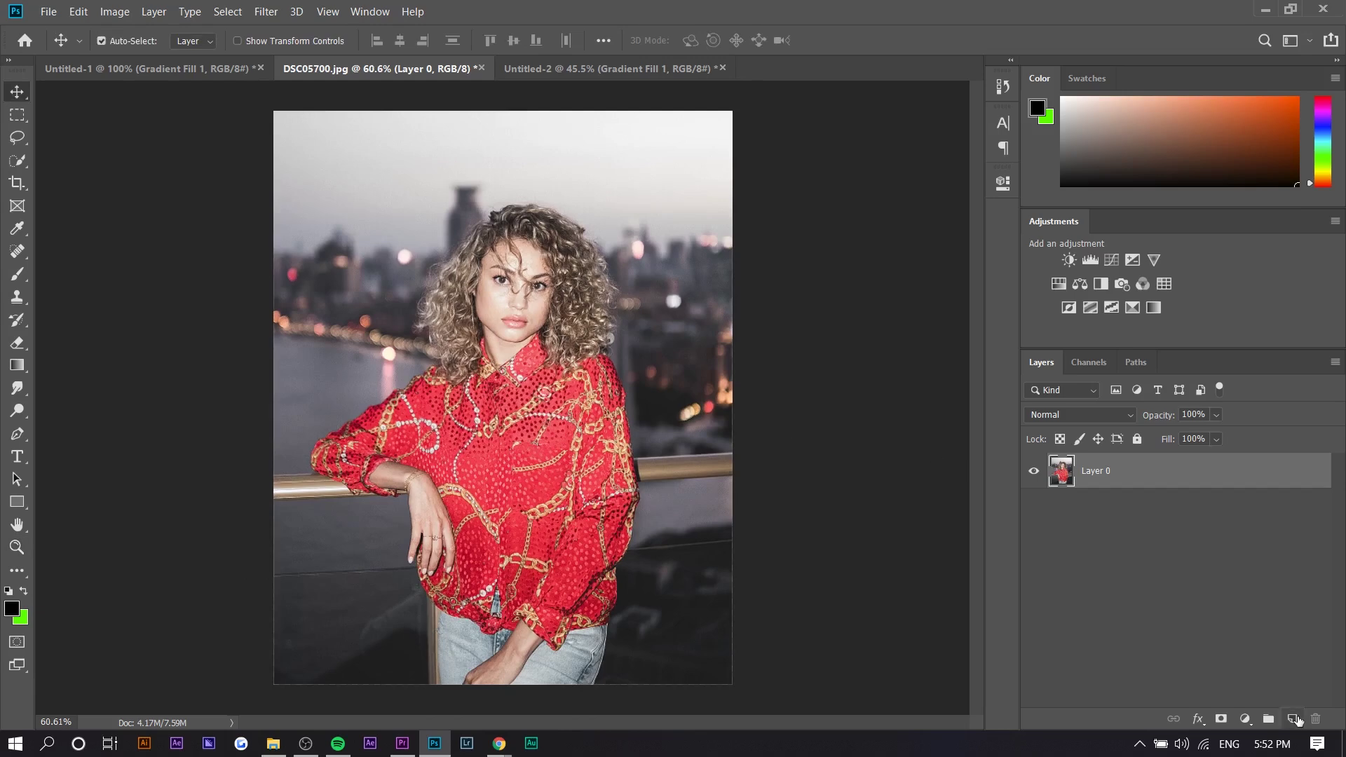
{"action": "left_click", "coordinate": [1296, 720]}
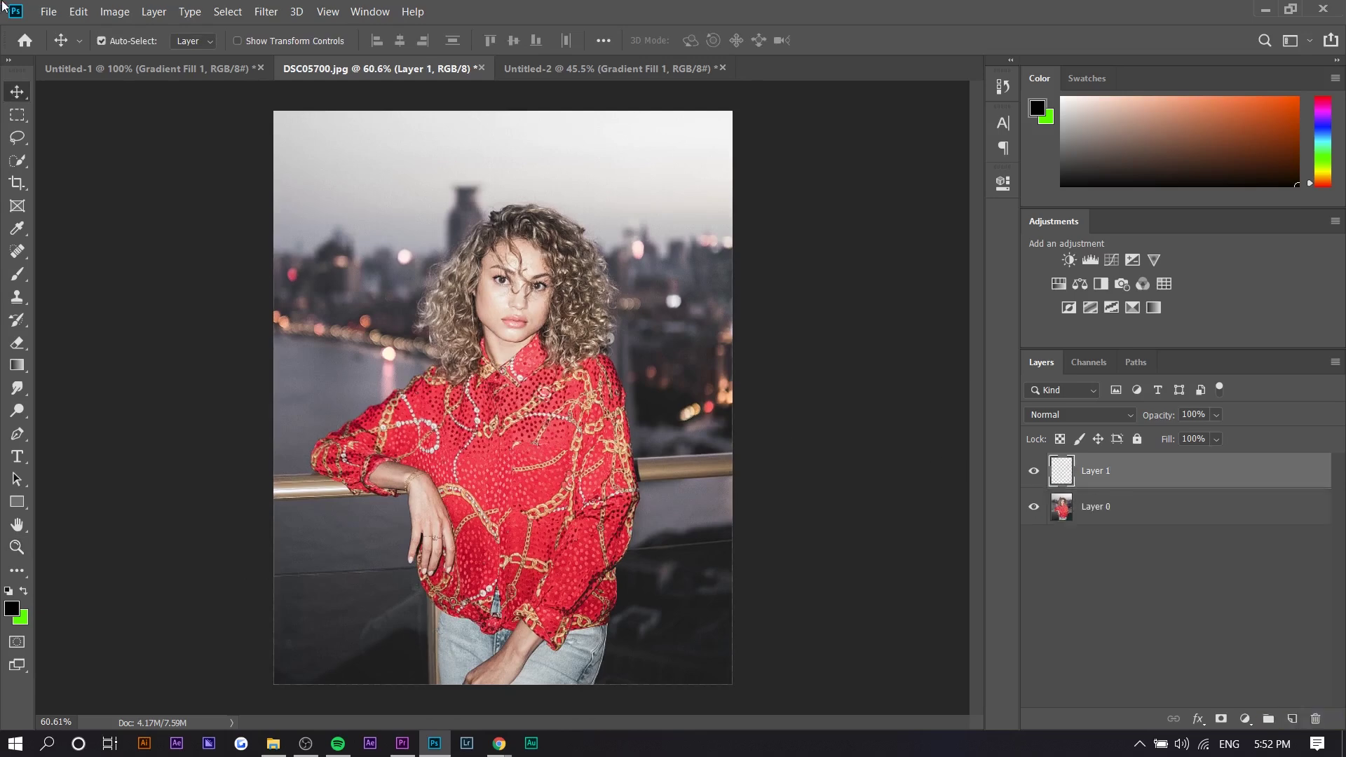
Step: Start a new gradient fill layer named Gradient Fill 1 from Layer > New Fill Layer > Gradient
{"action": "left_click", "coordinate": [164, 13]}
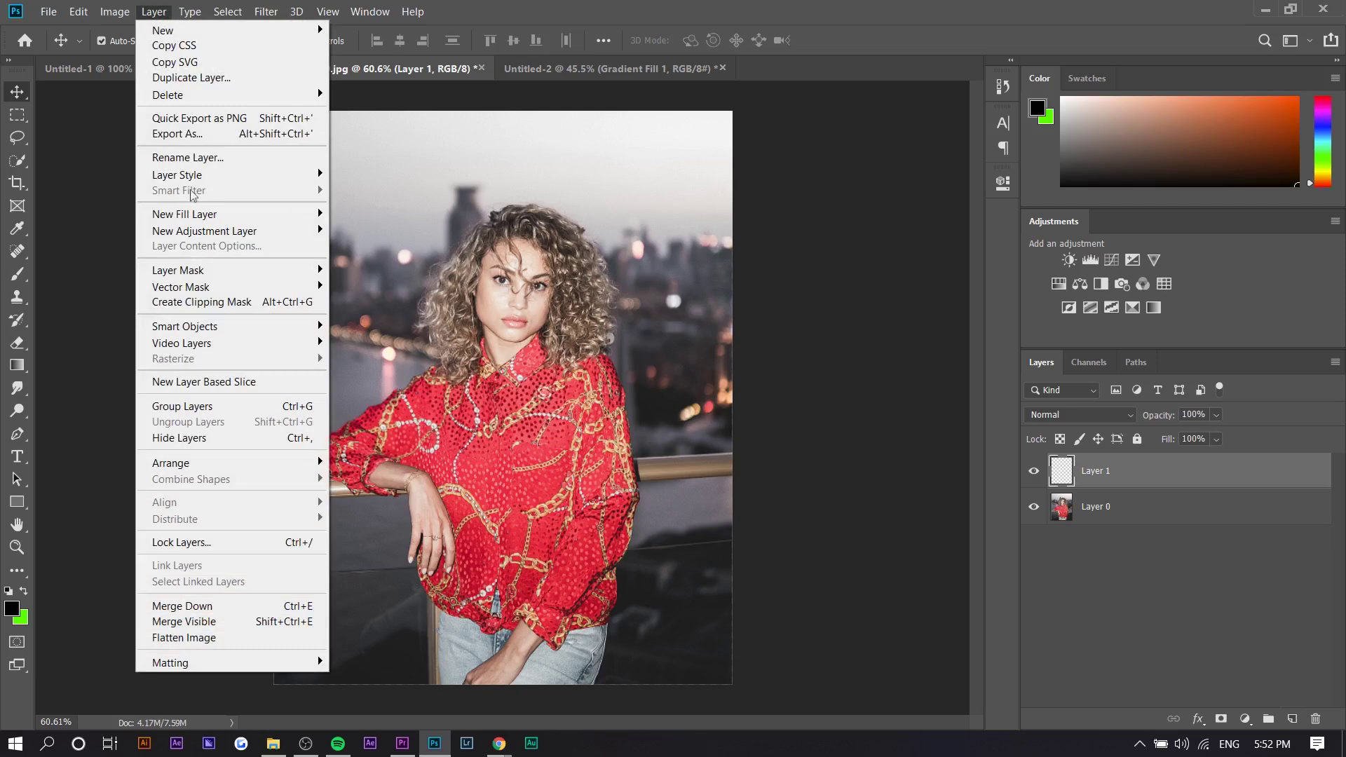
{"action": "mouse_move", "coordinate": [204, 214]}
{"action": "left_click", "coordinate": [365, 230]}
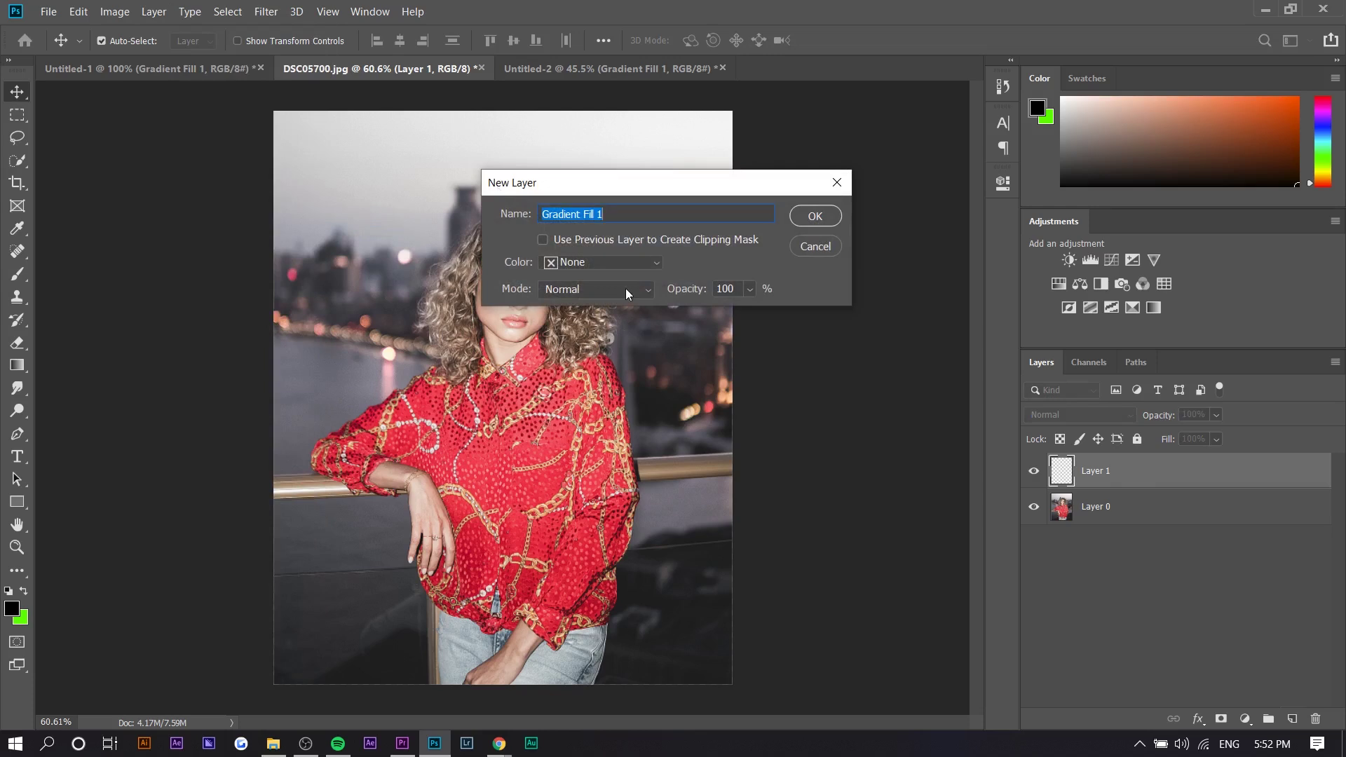
{"action": "left_click_drag", "start_coordinate": [581, 190], "coordinate": [575, 190]}
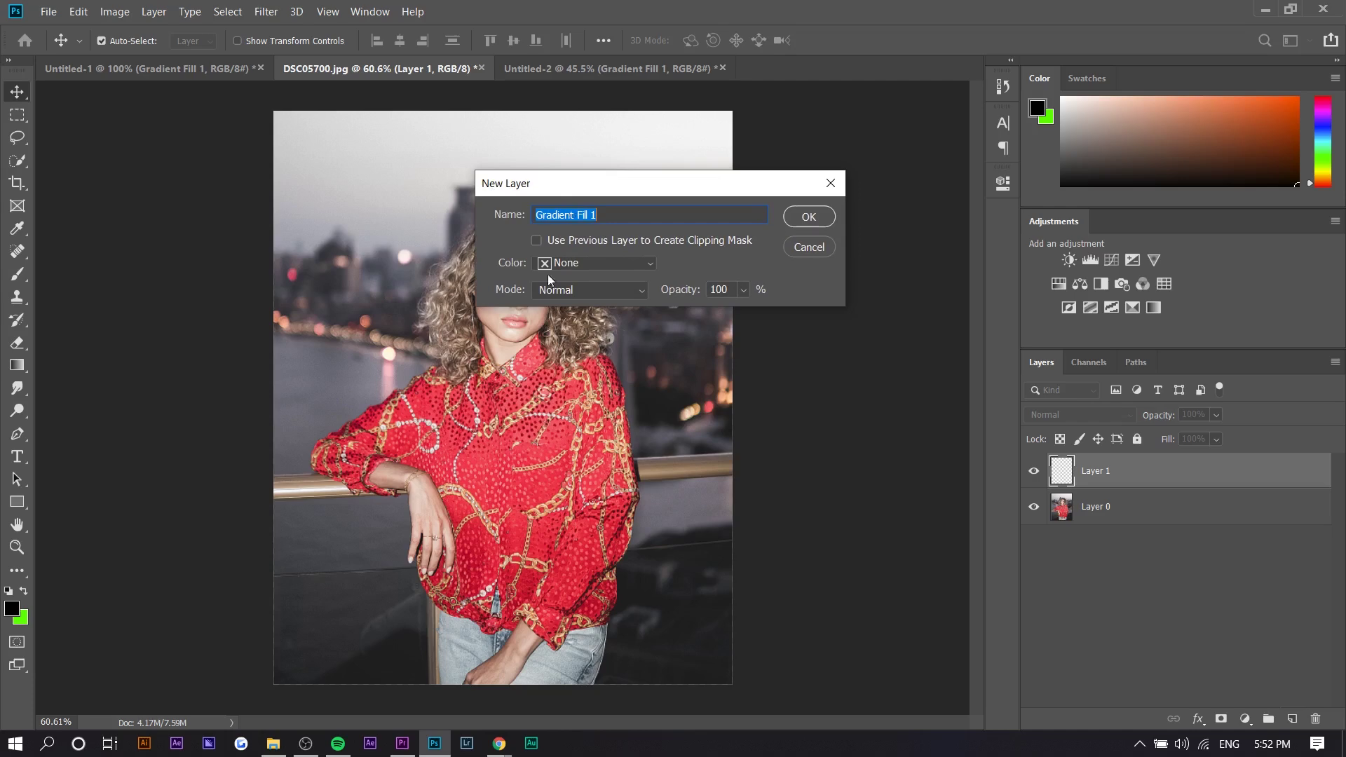
{"action": "left_click", "coordinate": [565, 292]}
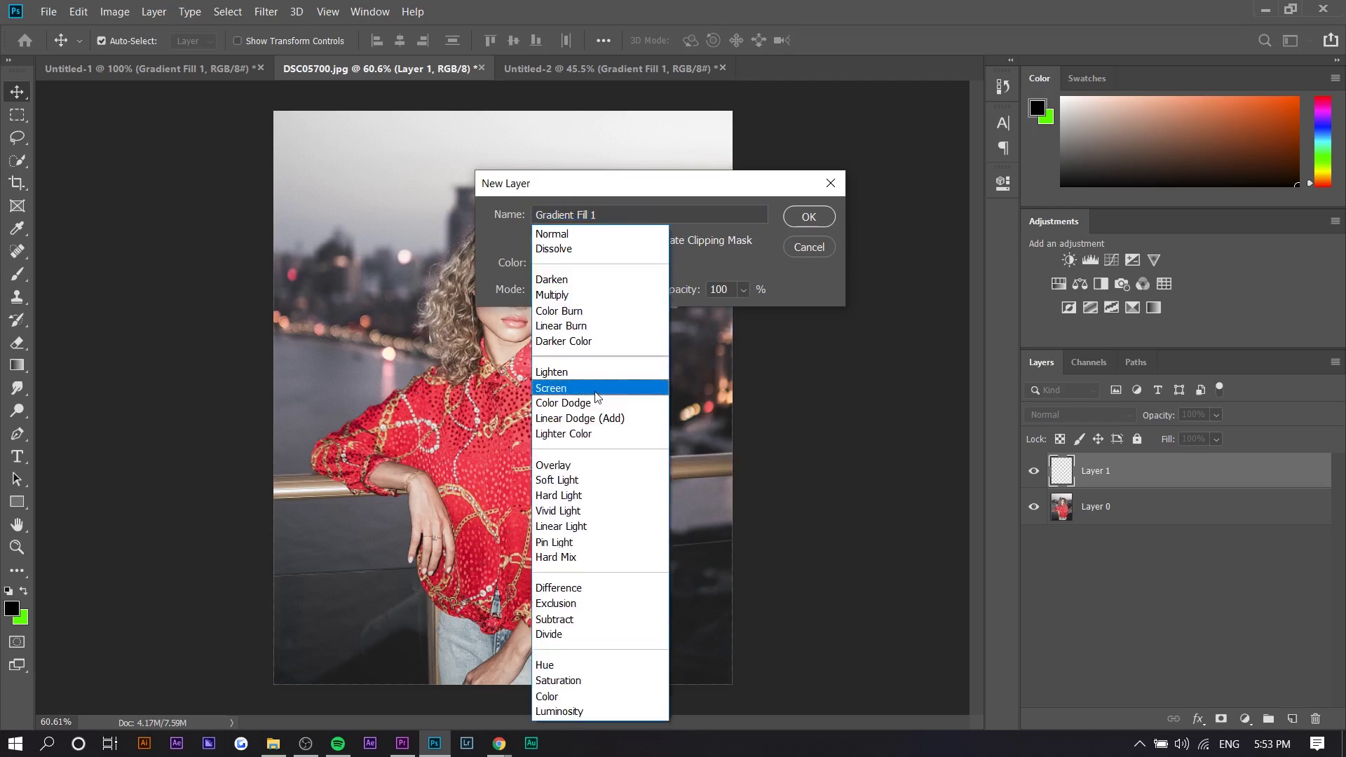
Step: Set the fill layer to Screen mode and pick the Foreground to Transparent gradient preset
{"action": "left_click", "coordinate": [564, 383]}
{"action": "left_click", "coordinate": [809, 218]}
{"action": "left_click", "coordinate": [858, 170]}
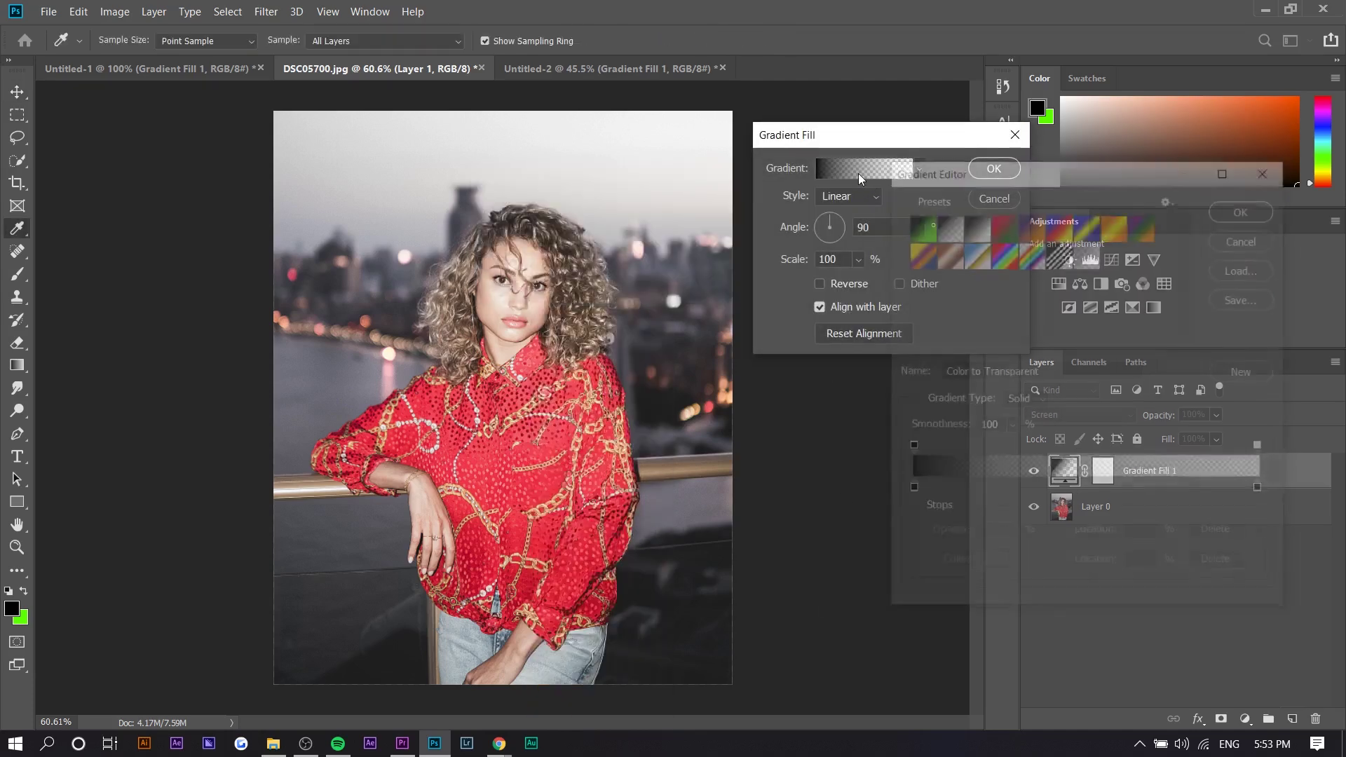
{"action": "left_click_drag", "start_coordinate": [995, 169], "coordinate": [629, 187]}
{"action": "left_click", "coordinate": [587, 249]}
{"action": "left_click", "coordinate": [564, 245]}
{"action": "left_click", "coordinate": [589, 244]}
{"action": "left_click_drag", "start_coordinate": [631, 185], "coordinate": [816, 162]}
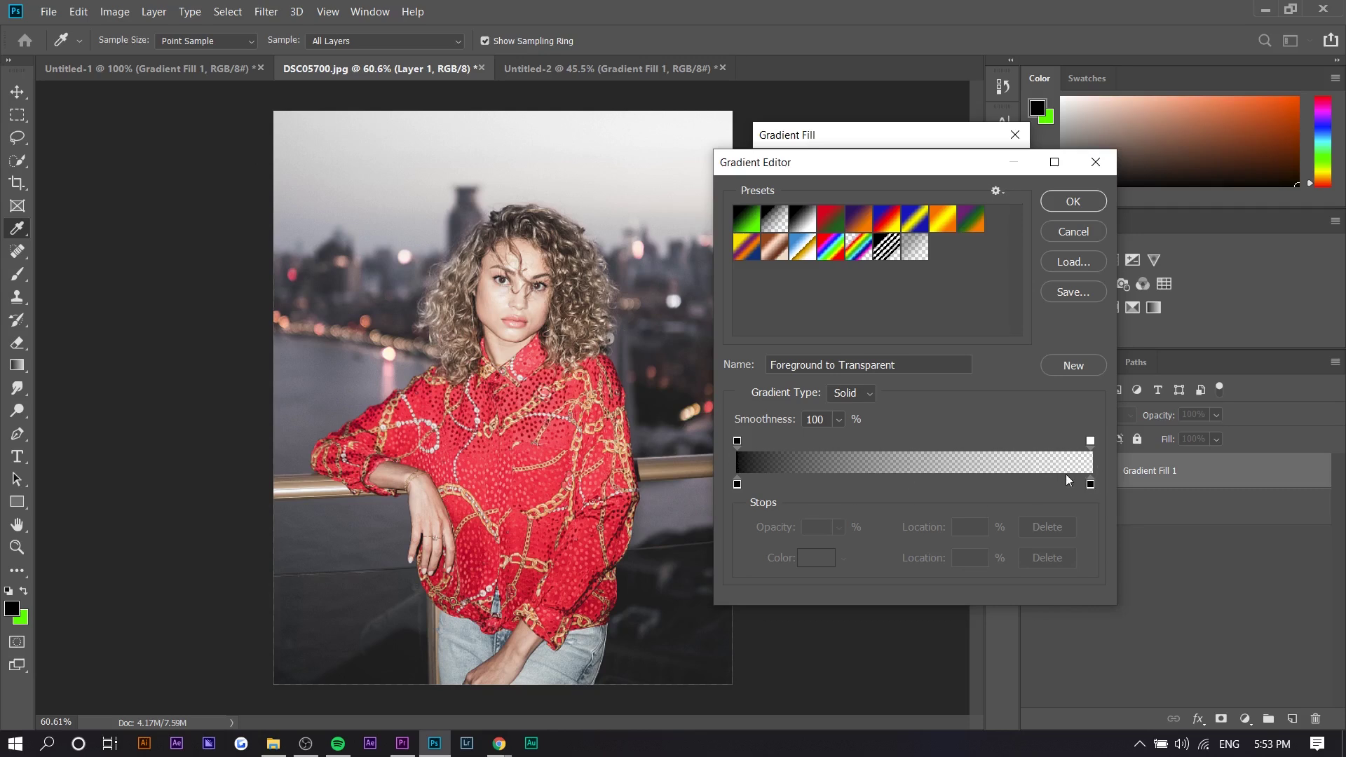
Step: Make the left gradient stop red (ff0000), apply it, and rotate the gradient angle
{"action": "double_click", "coordinate": [736, 484]}
{"action": "type", "text": "ff0000"}
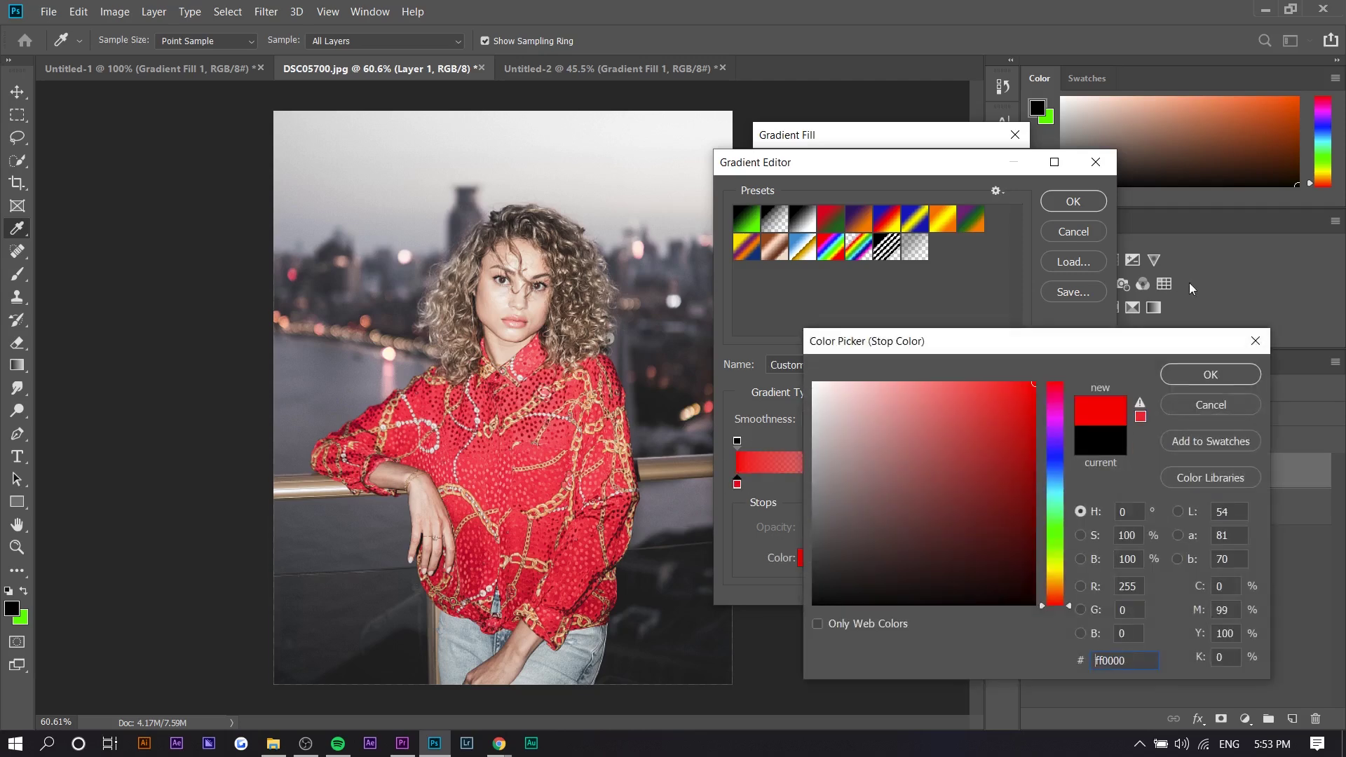
{"action": "left_click_drag", "start_coordinate": [1000, 340], "coordinate": [760, 267]}
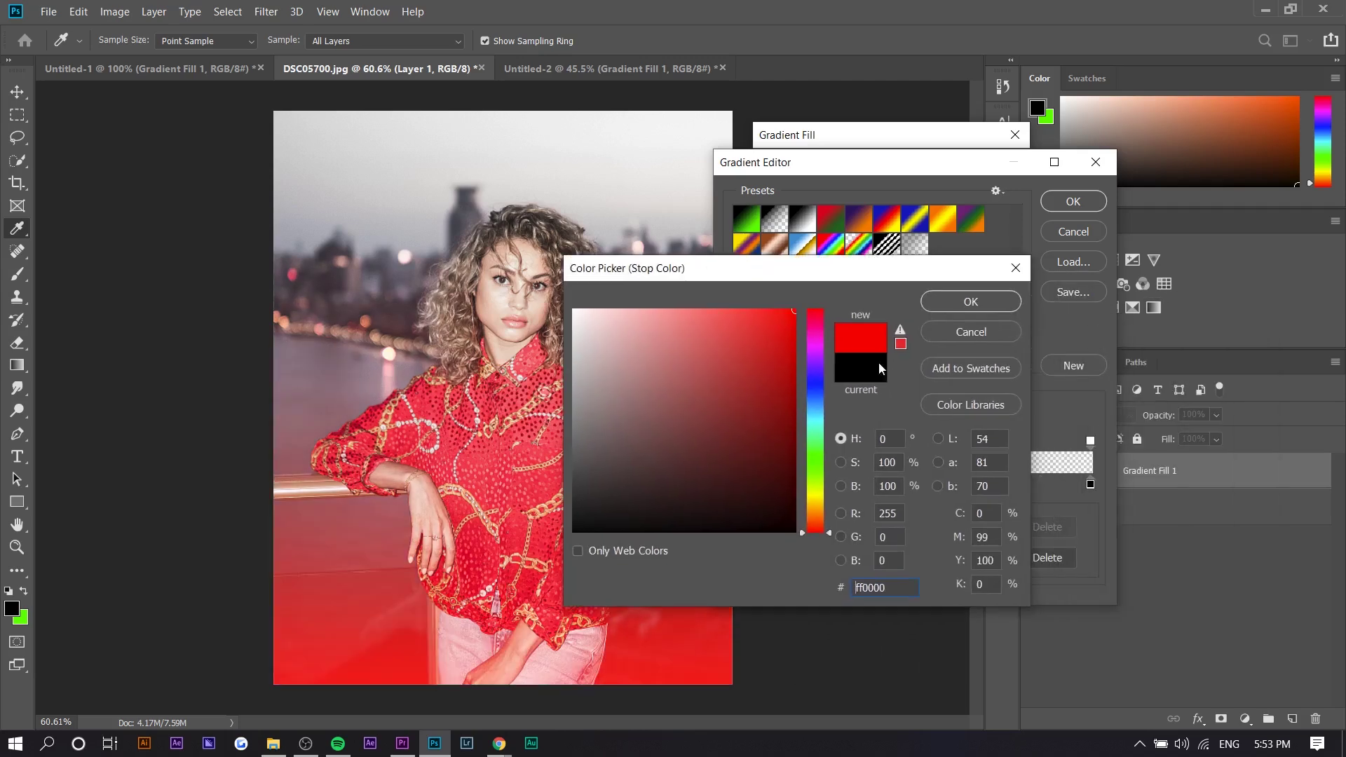
{"action": "left_click", "coordinate": [955, 301]}
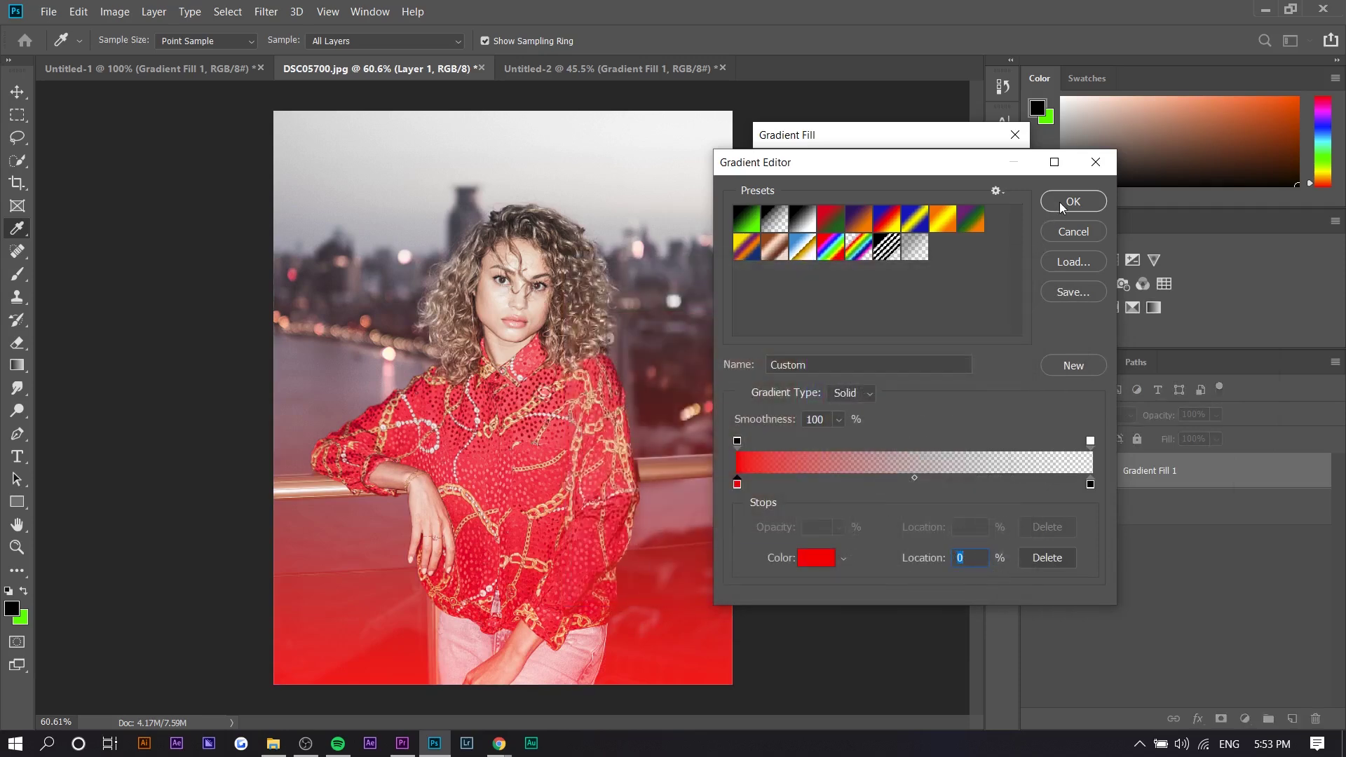
{"action": "left_click", "coordinate": [1060, 202]}
{"action": "mouse_move", "coordinate": [842, 222]}
{"action": "left_mouse_down"}
{"action": "mouse_move", "coordinate": [843, 237]}
{"action": "mouse_move", "coordinate": [805, 229]}
{"action": "mouse_move", "coordinate": [834, 218]}
{"action": "mouse_move", "coordinate": [839, 237]}
{"action": "mouse_move", "coordinate": [835, 225]}
{"action": "left_mouse_up"}
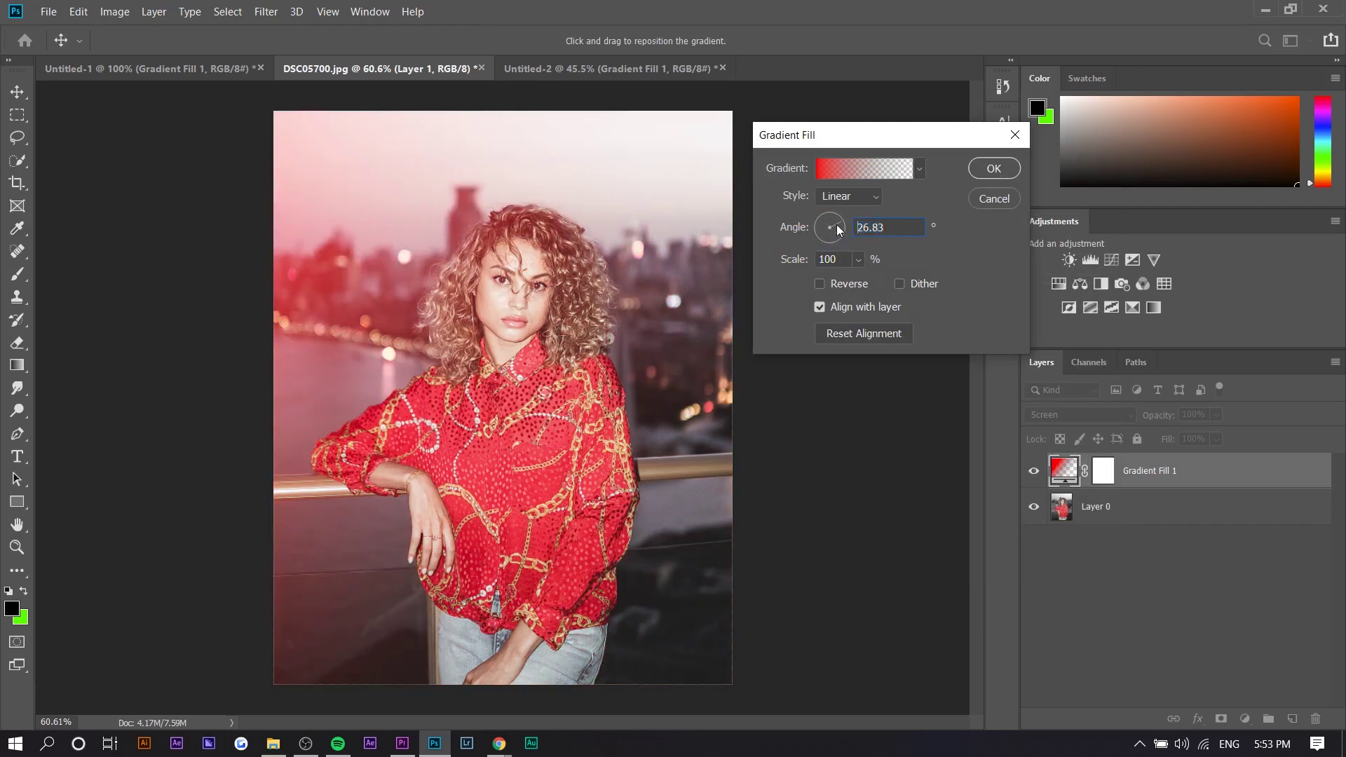
Step: Try smaller and larger gradient scales, then select the Scale value to replace it
{"action": "left_click", "coordinate": [858, 260]}
{"action": "mouse_move", "coordinate": [882, 284]}
{"action": "left_mouse_down"}
{"action": "mouse_move", "coordinate": [919, 283]}
{"action": "mouse_move", "coordinate": [857, 284]}
{"action": "left_mouse_up"}
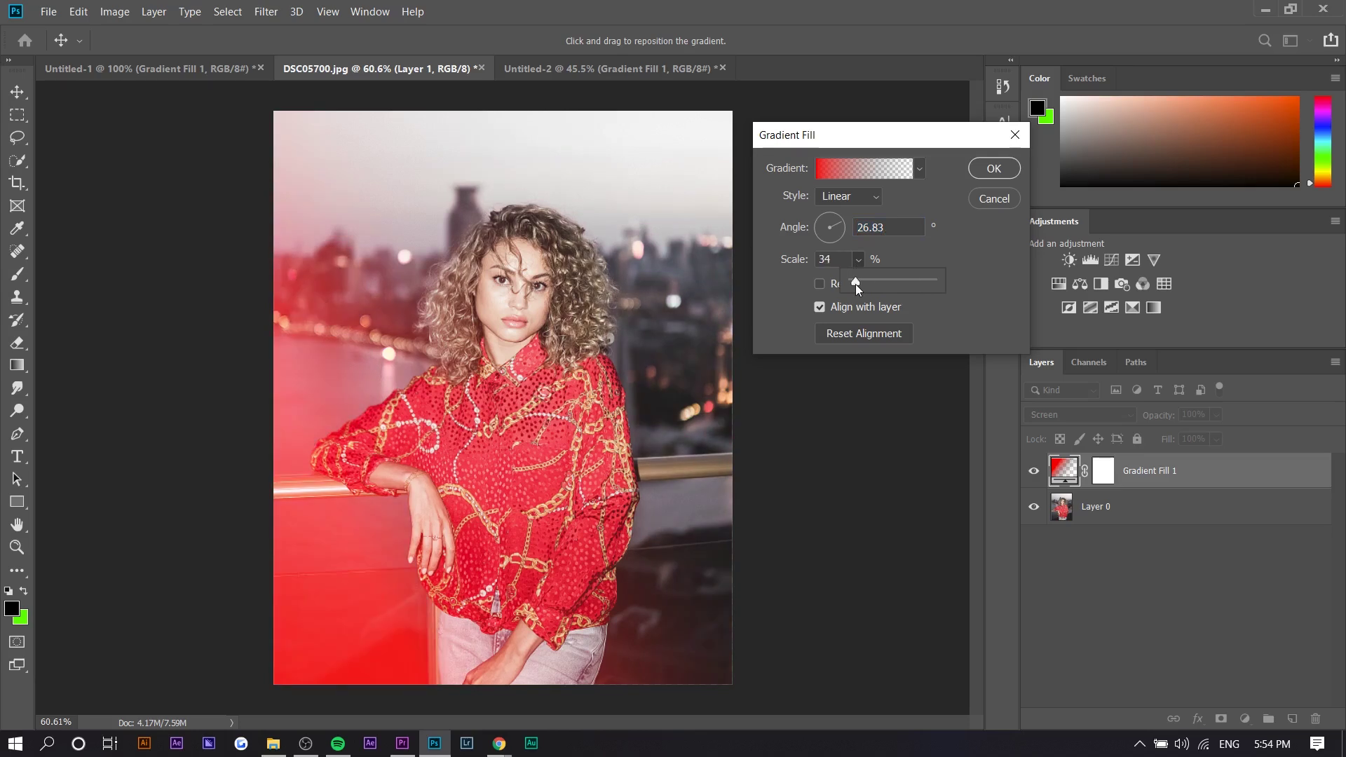
{"action": "mouse_move", "coordinate": [861, 283]}
{"action": "left_mouse_down"}
{"action": "mouse_move", "coordinate": [910, 286]}
{"action": "mouse_move", "coordinate": [861, 281]}
{"action": "left_mouse_up"}
{"action": "double_click", "coordinate": [833, 263]}
Step: Set the gradient scale to 100 and change the left gradient stop to white (ffffff)
{"action": "type", "text": "100"}
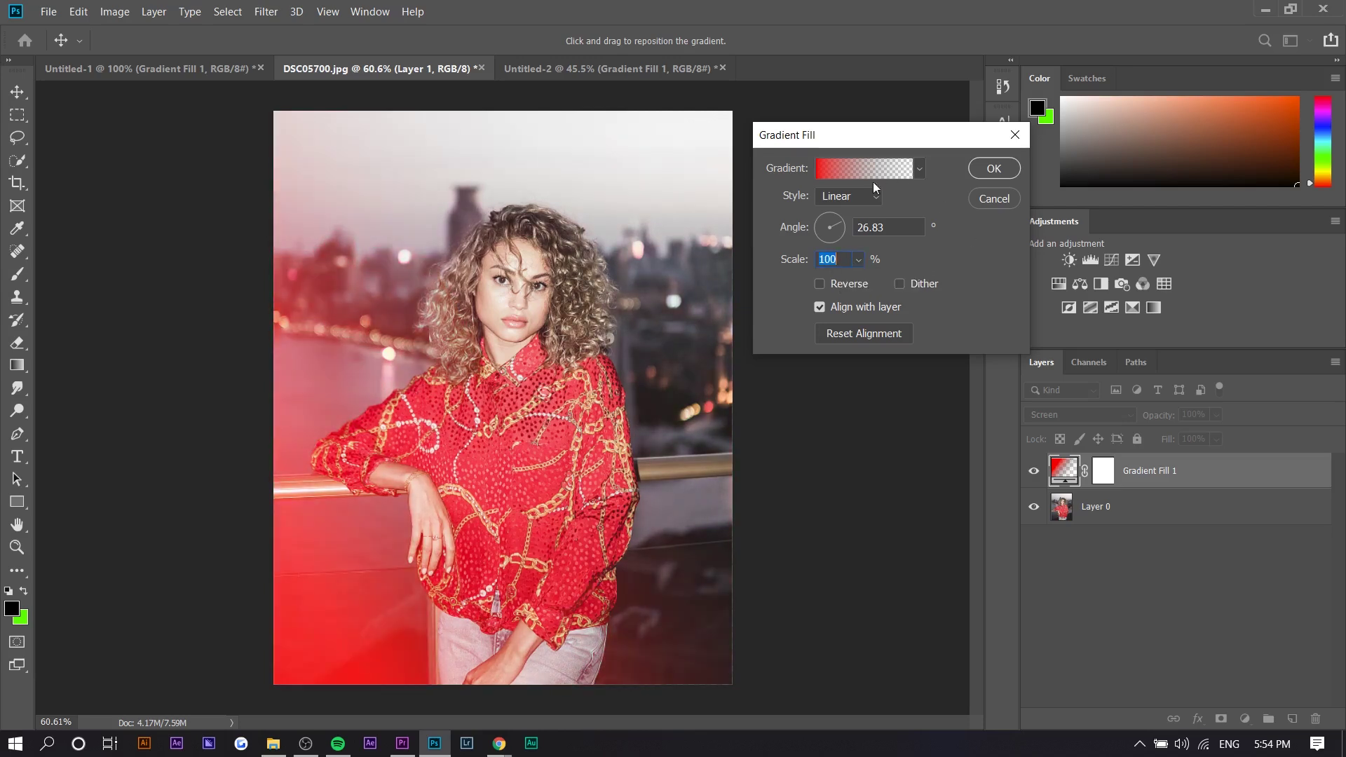
{"action": "left_click", "coordinate": [873, 172]}
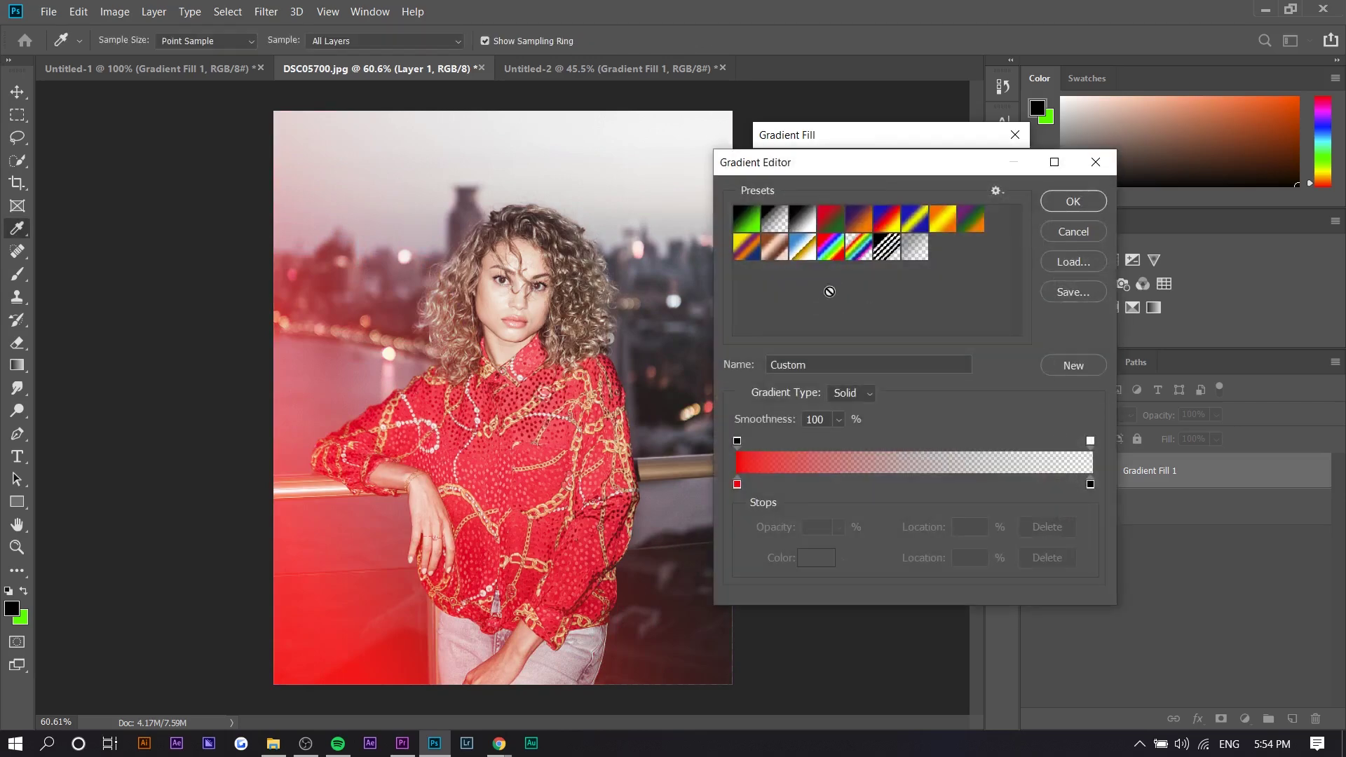
{"action": "left_click", "coordinate": [739, 483]}
{"action": "left_click", "coordinate": [755, 485]}
{"action": "left_click", "coordinate": [737, 483]}
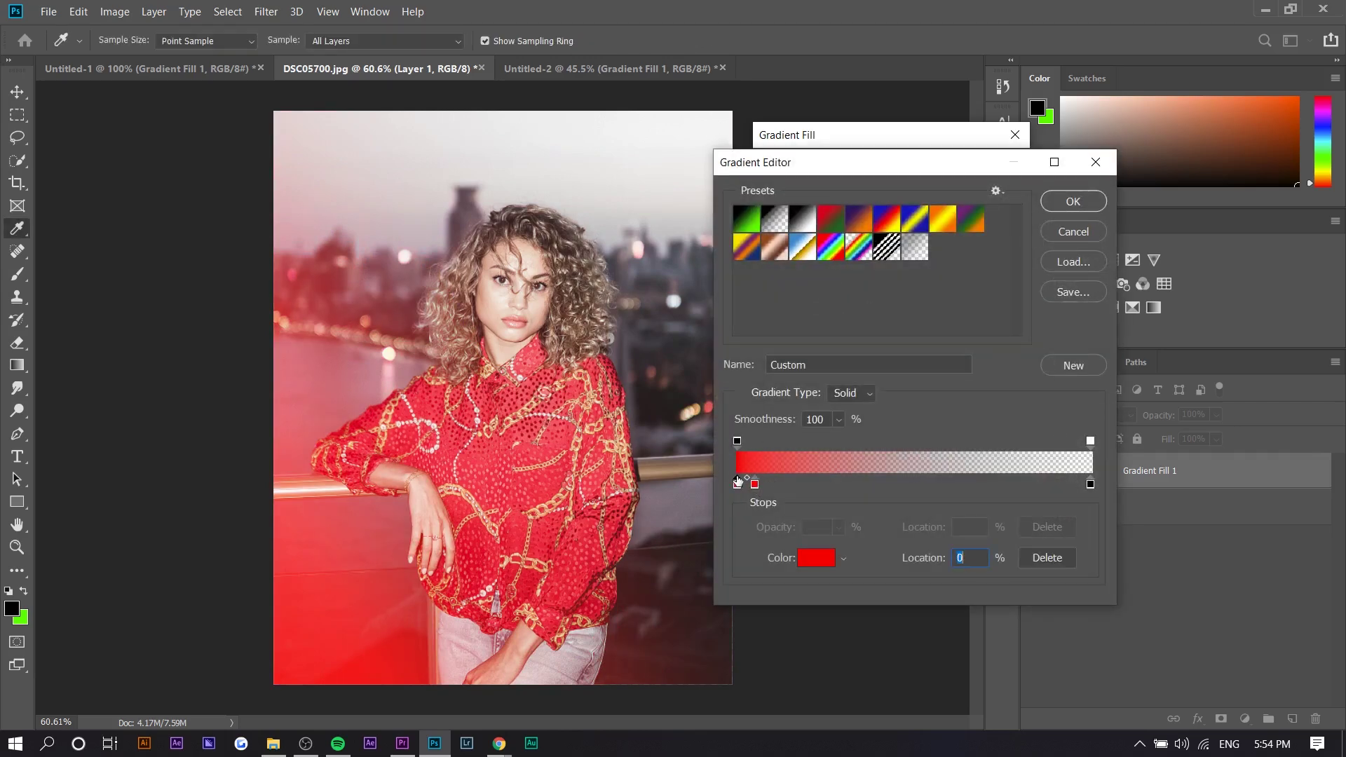
{"action": "left_click", "coordinate": [804, 561]}
{"action": "left_click", "coordinate": [920, 332]}
{"action": "left_click", "coordinate": [815, 556]}
{"action": "type", "text": "ffffff"}
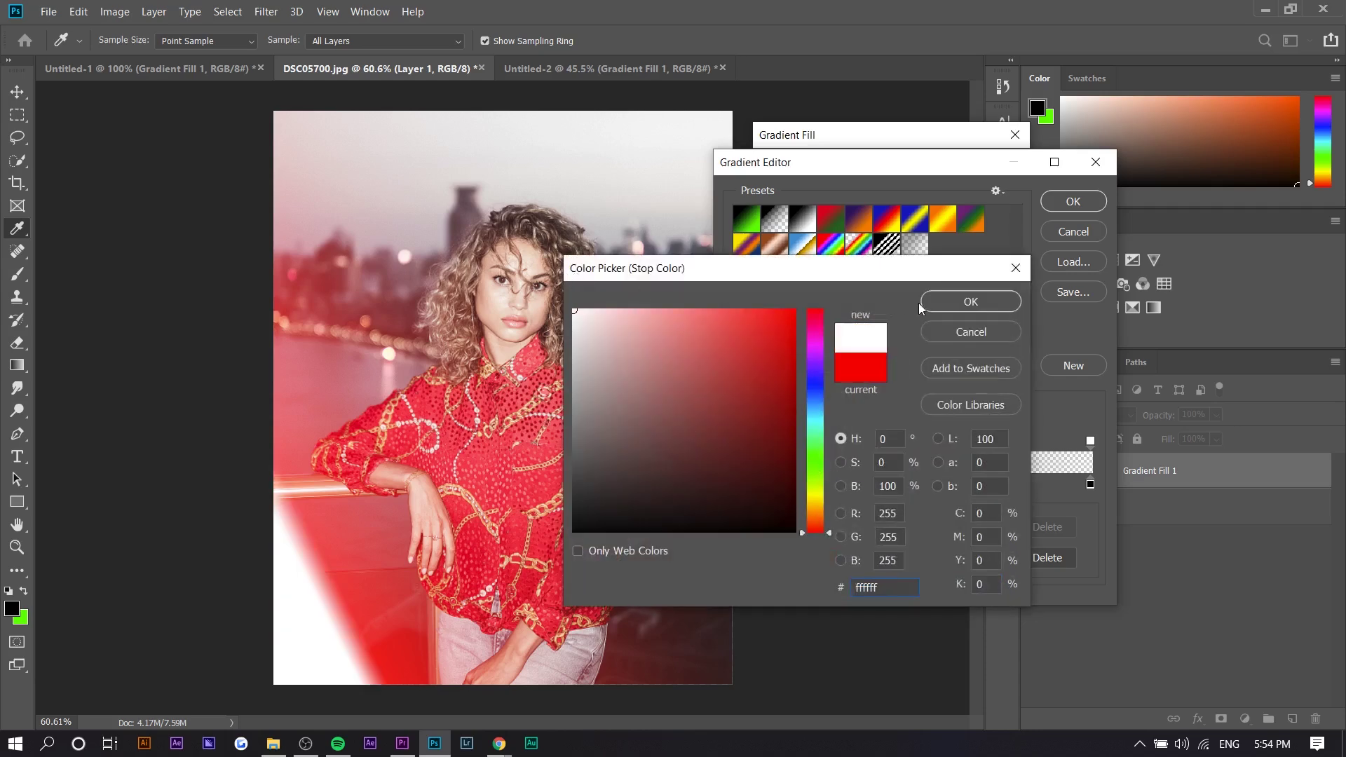
{"action": "left_click", "coordinate": [920, 304]}
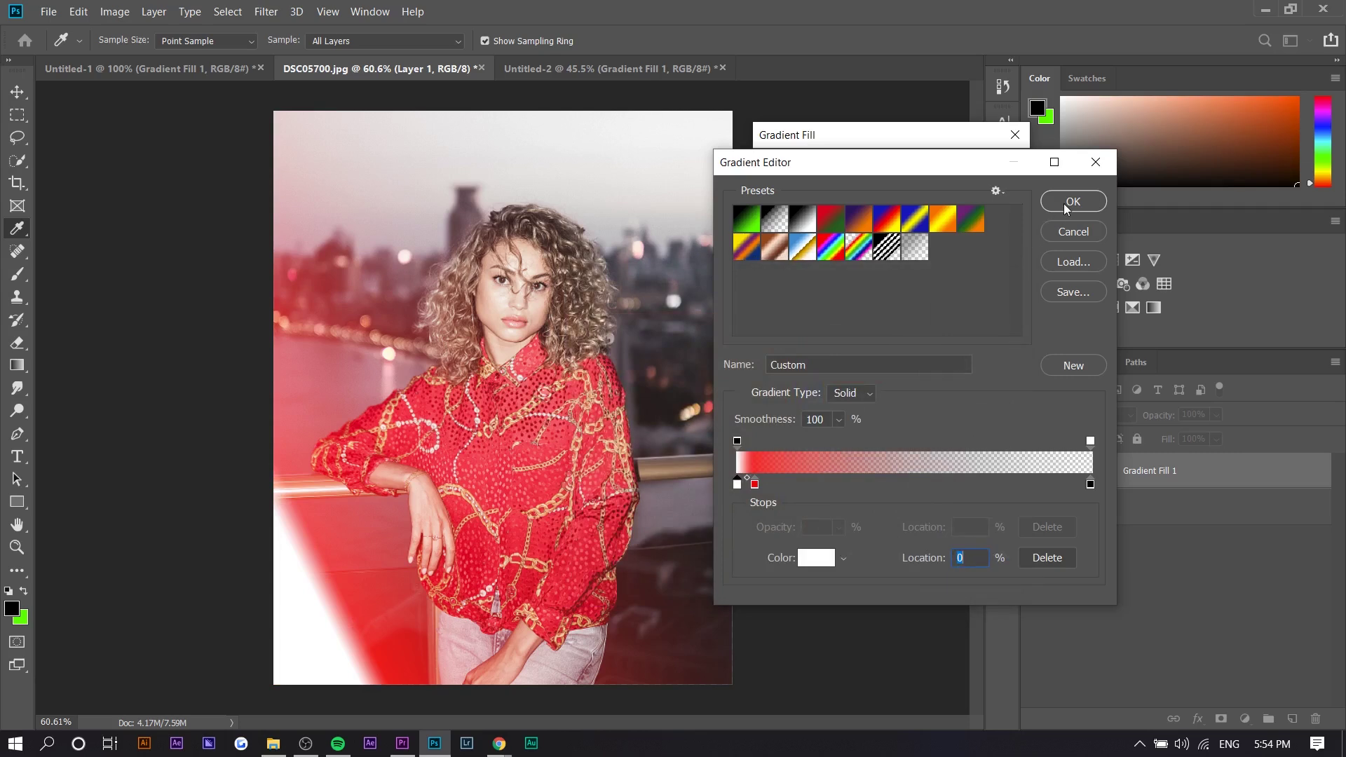
Step: Slide the red stop to about 19% and tilt the gradient to -28.42°
{"action": "mouse_move", "coordinate": [754, 484]}
{"action": "left_mouse_down"}
{"action": "mouse_move", "coordinate": [812, 490]}
{"action": "mouse_move", "coordinate": [770, 489]}
{"action": "left_mouse_up"}
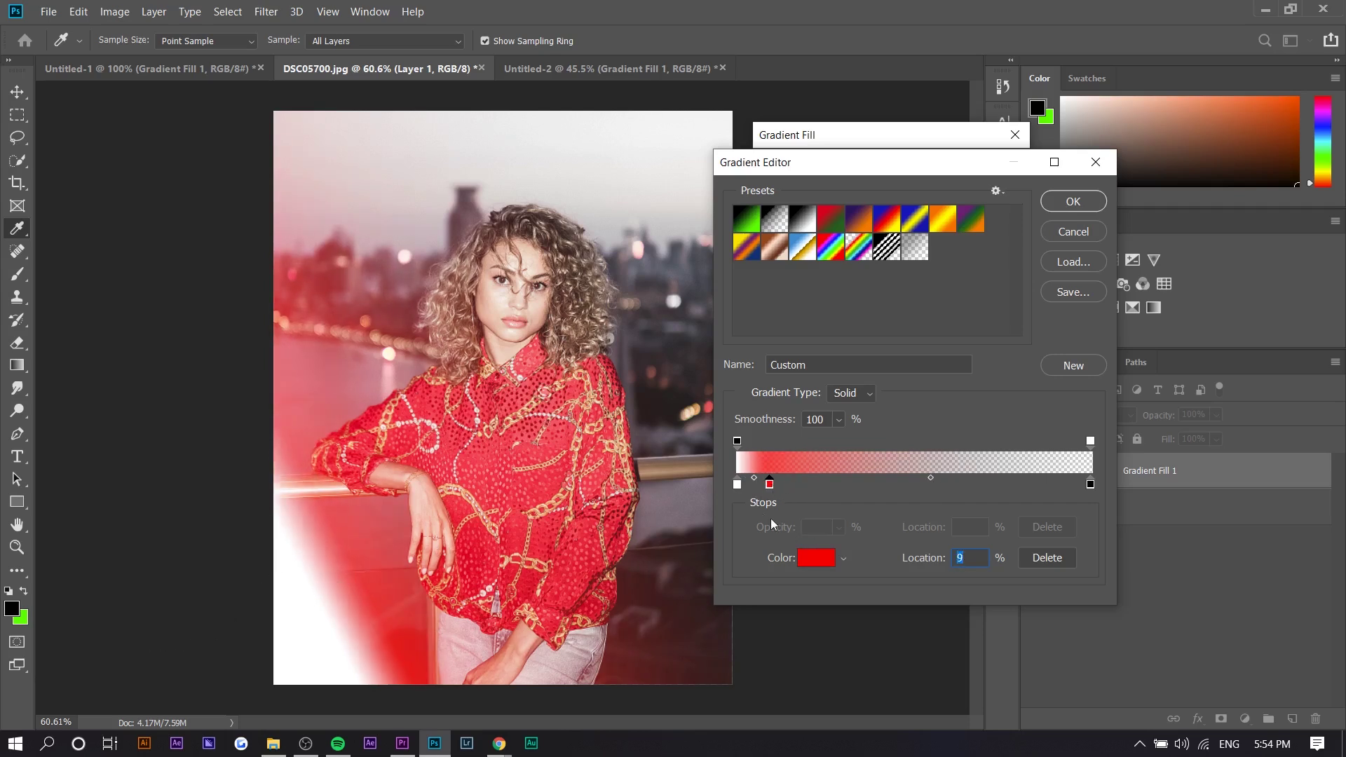
{"action": "left_click_drag", "start_coordinate": [777, 491], "coordinate": [802, 495]}
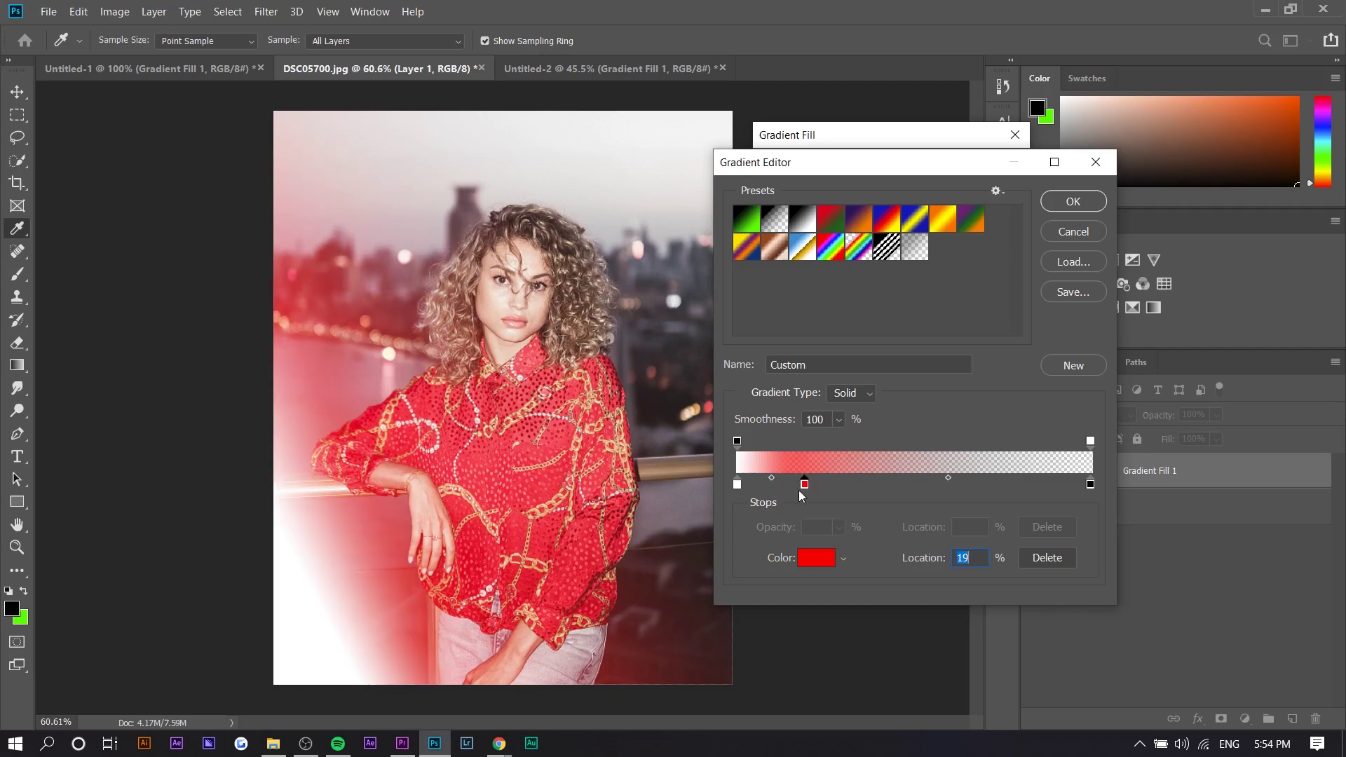
{"action": "left_click", "coordinate": [1057, 202]}
{"action": "left_click", "coordinate": [843, 230]}
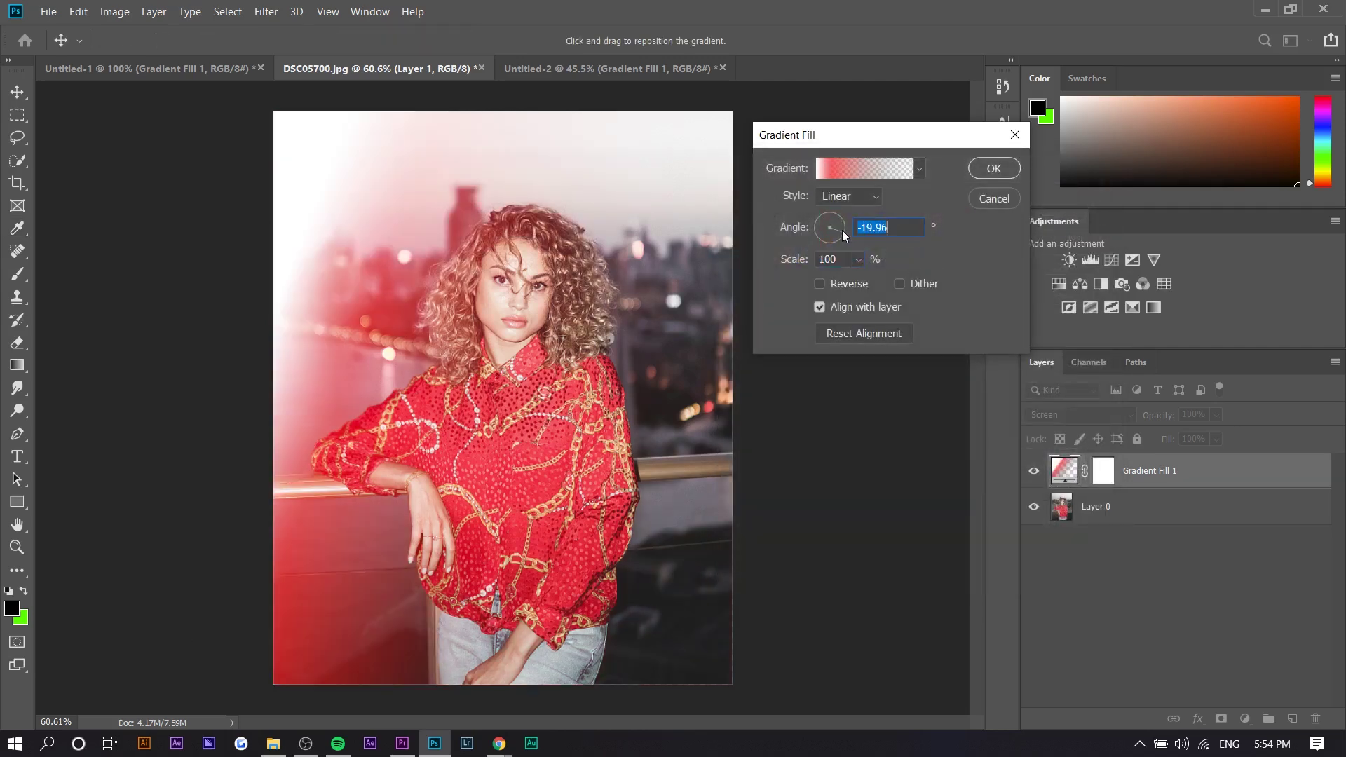
{"action": "left_click_drag", "start_coordinate": [842, 234], "coordinate": [840, 233]}
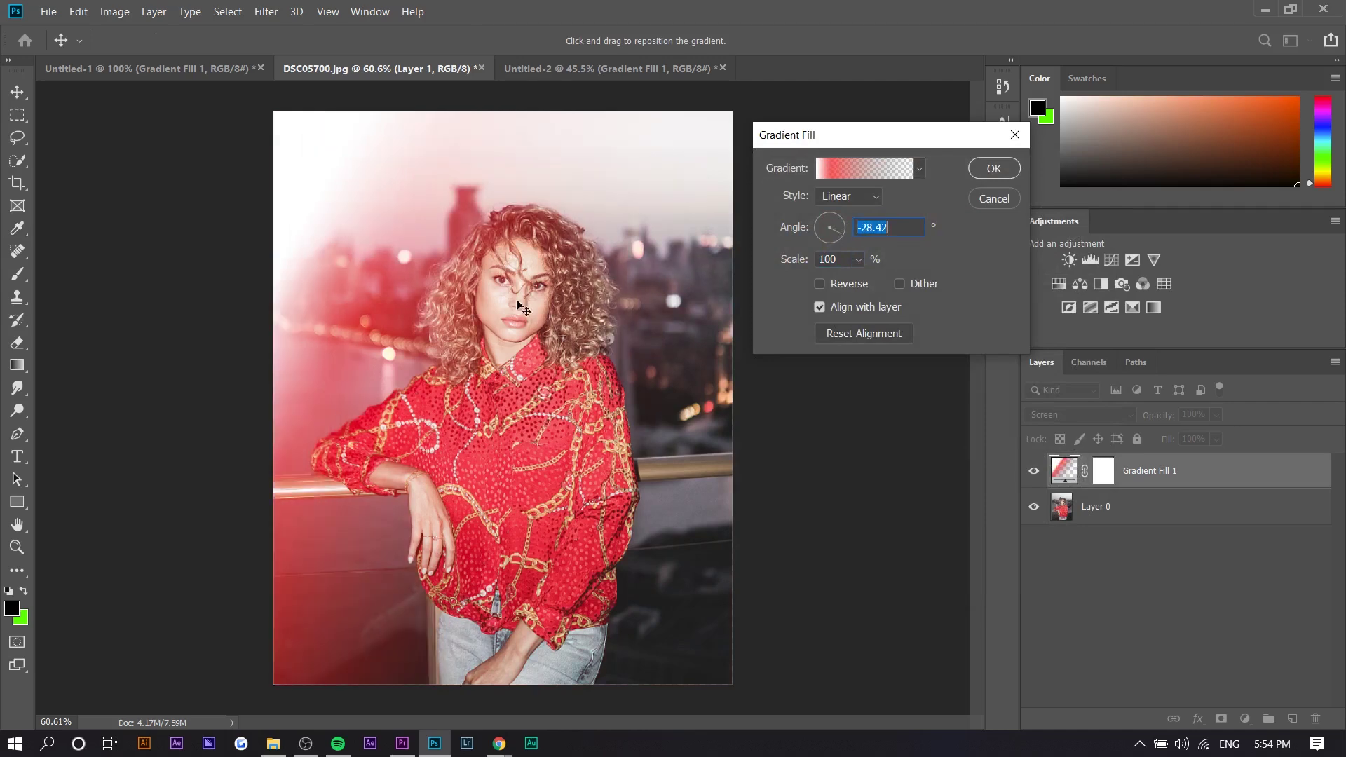
Step: Move the red stop back to 9% and add a cyan-blue stop near 7%
{"action": "left_click", "coordinate": [843, 166]}
{"action": "left_click_drag", "start_coordinate": [804, 486], "coordinate": [767, 485]}
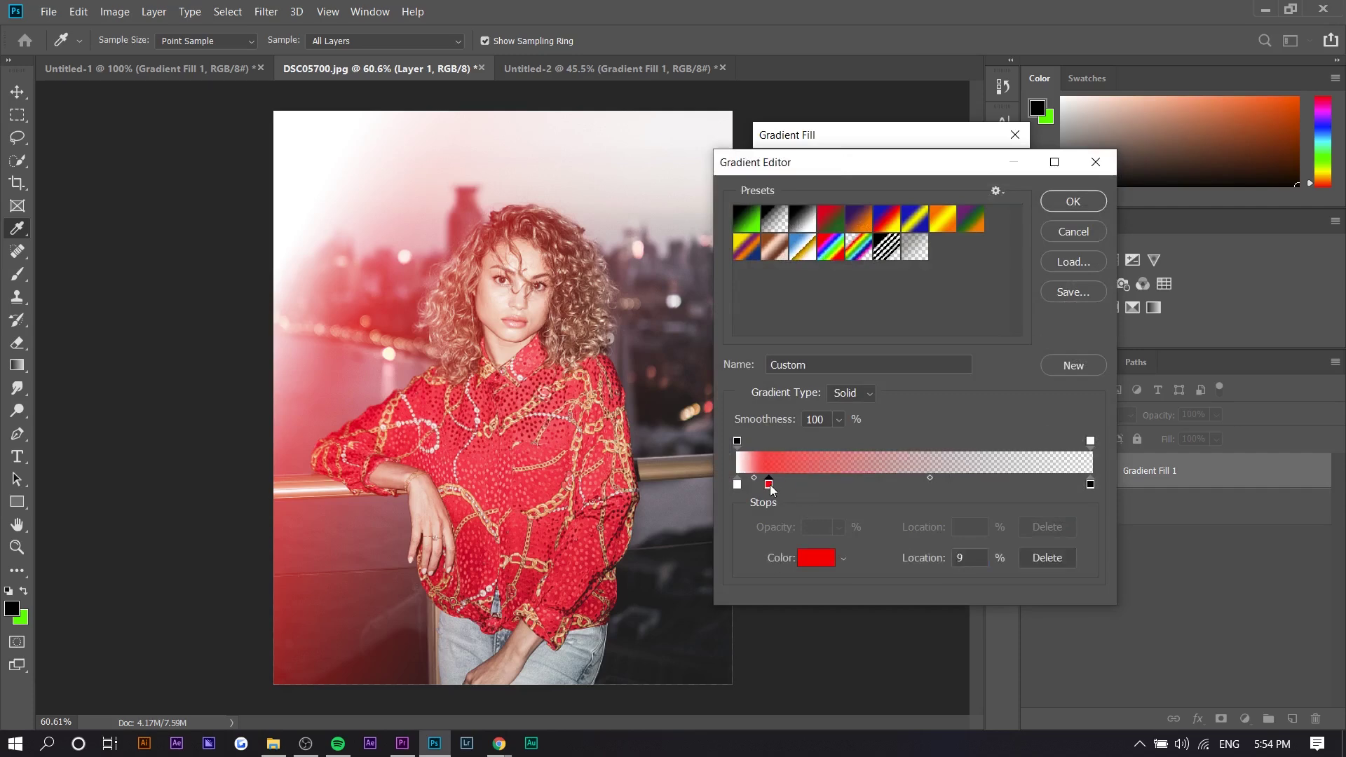
{"action": "left_click", "coordinate": [799, 484]}
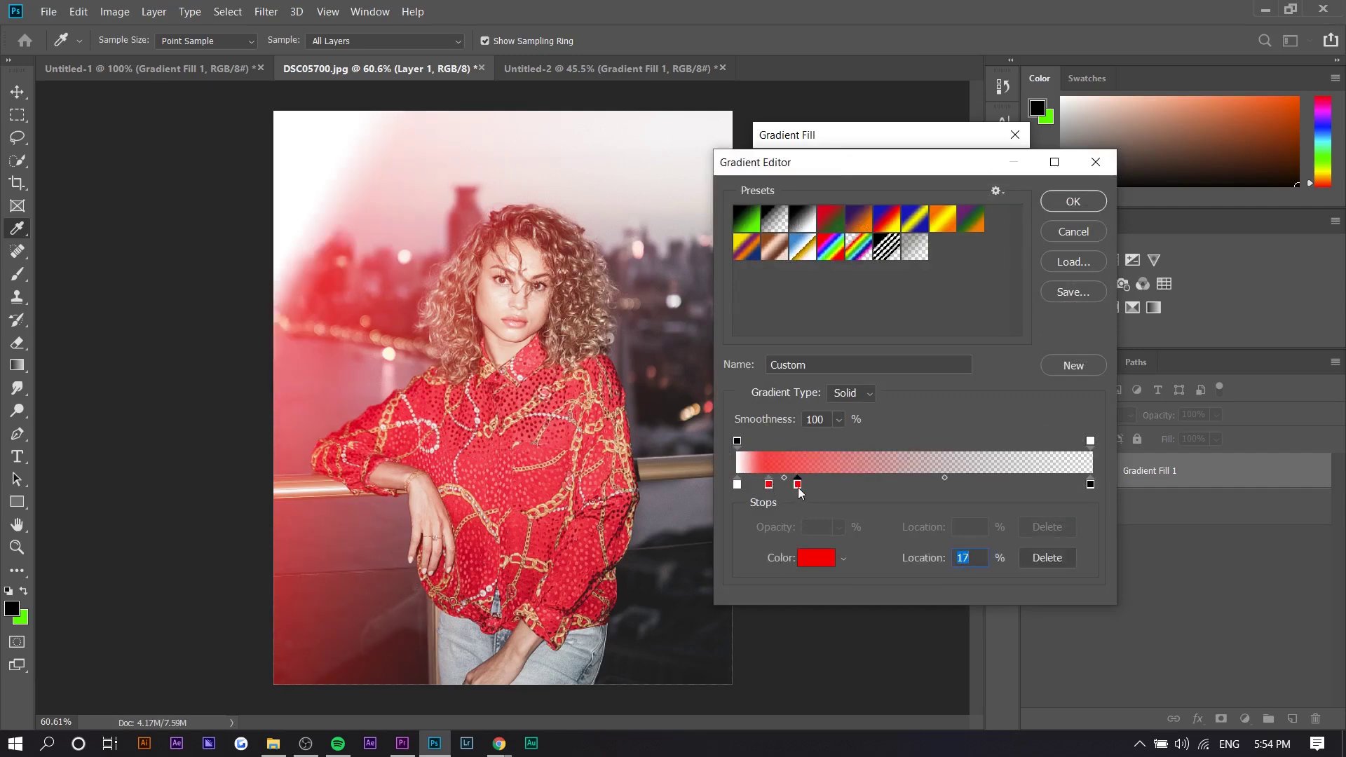
{"action": "left_click", "coordinate": [808, 567]}
{"action": "left_click_drag", "start_coordinate": [818, 386], "coordinate": [815, 412]}
{"action": "left_click", "coordinate": [961, 306]}
{"action": "mouse_move", "coordinate": [769, 483]}
{"action": "left_mouse_down"}
{"action": "mouse_move", "coordinate": [821, 484]}
{"action": "mouse_move", "coordinate": [761, 485]}
{"action": "left_mouse_up"}
Step: Recolour the red stop purple and move it closer to the cyan stop
{"action": "double_click", "coordinate": [822, 485]}
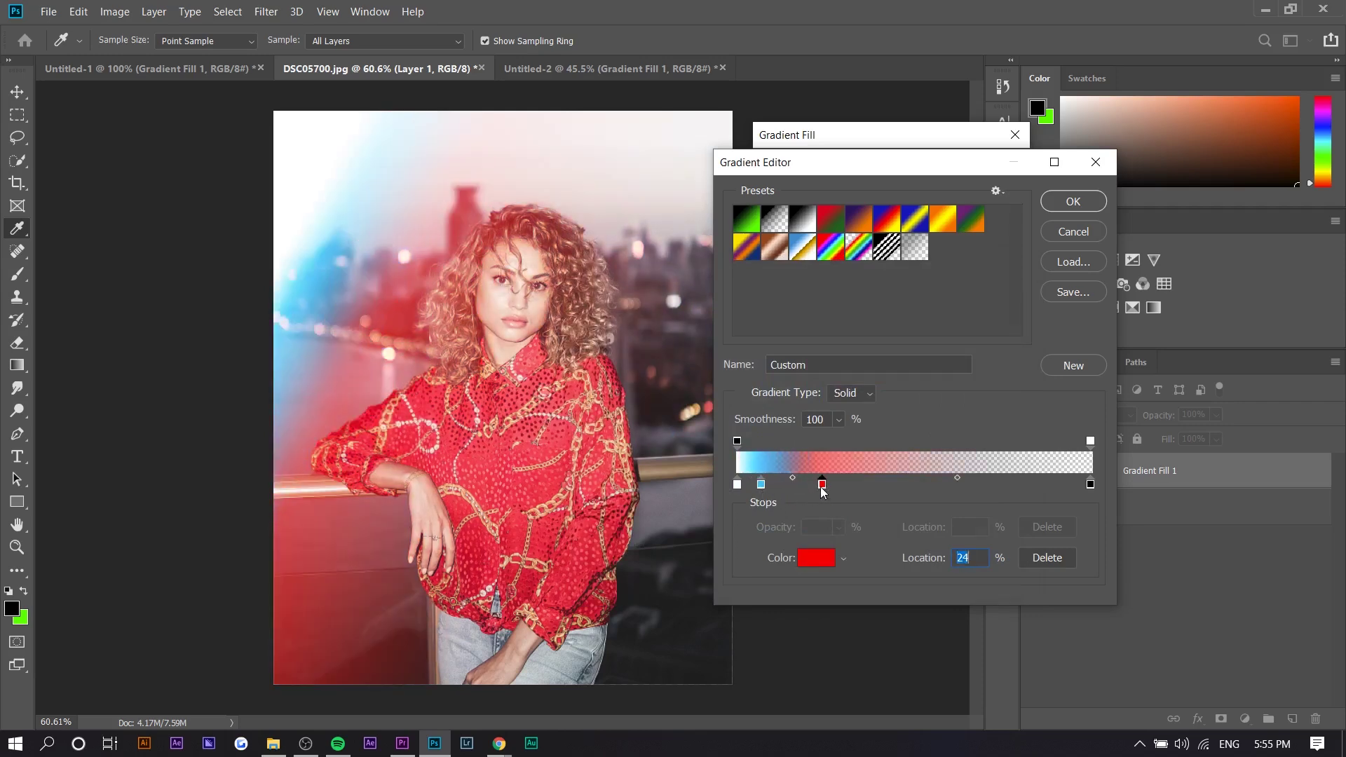
{"action": "left_click", "coordinate": [814, 360]}
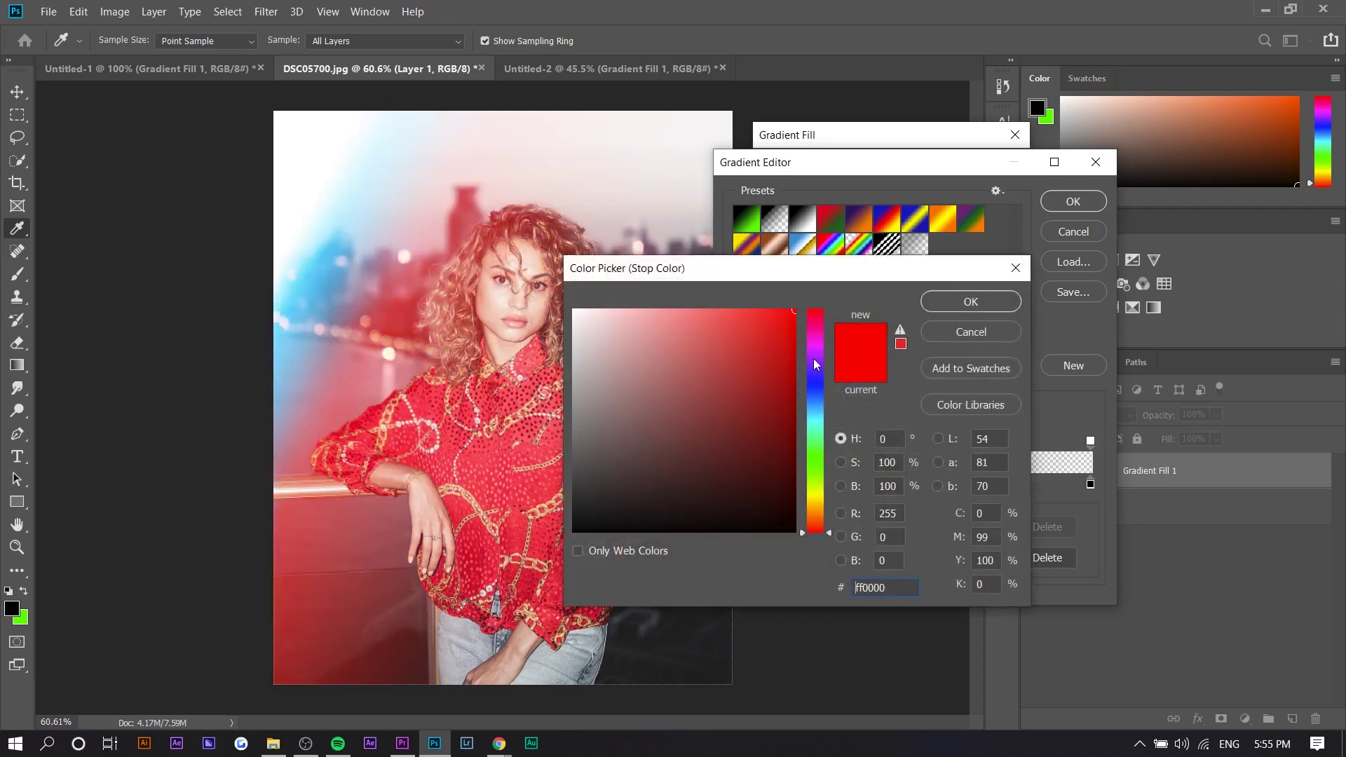
{"action": "left_click", "coordinate": [961, 302]}
{"action": "left_click_drag", "start_coordinate": [760, 484], "coordinate": [774, 522]}
Step: Add a pure black stop at 35% and fine-tune the purple and cyan stop positions
{"action": "left_click", "coordinate": [862, 485]}
{"action": "double_click", "coordinate": [862, 485]}
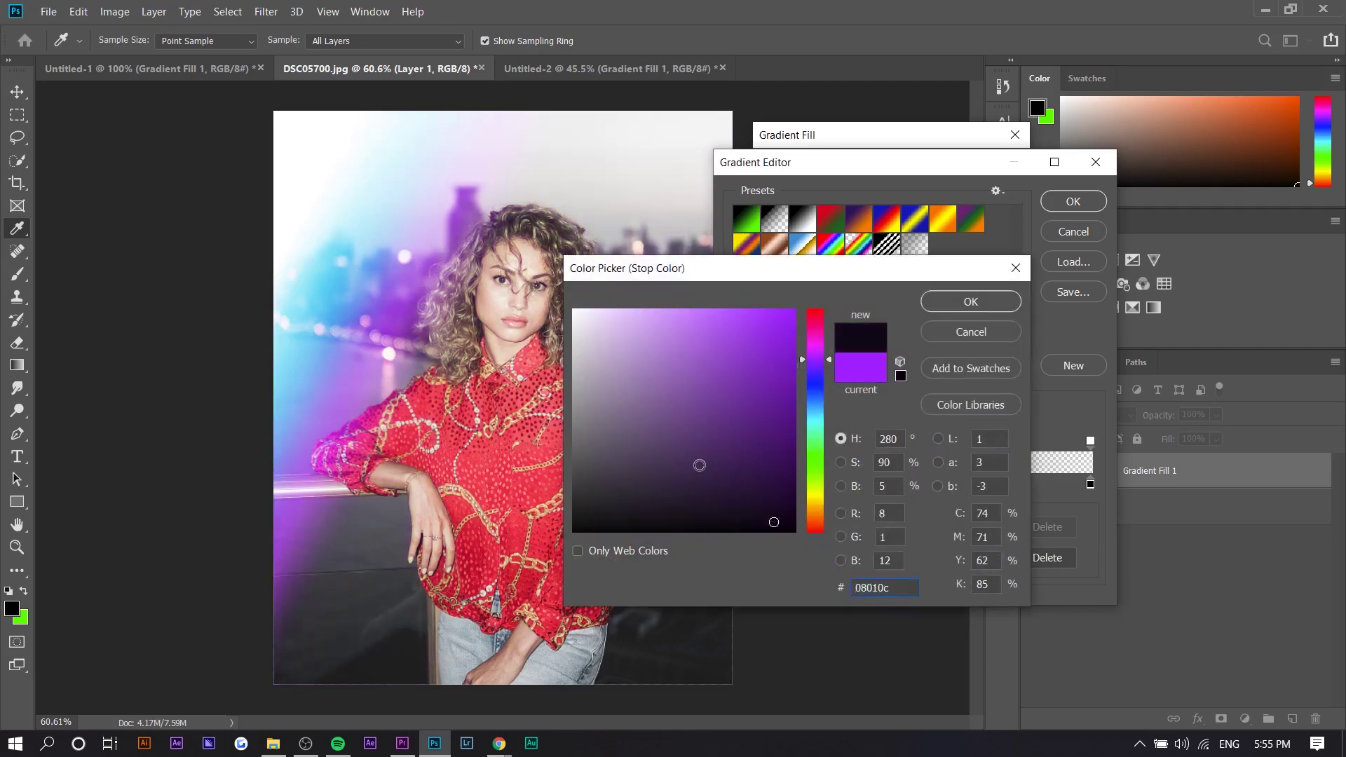
{"action": "left_click_drag", "start_coordinate": [700, 464], "coordinate": [816, 547]}
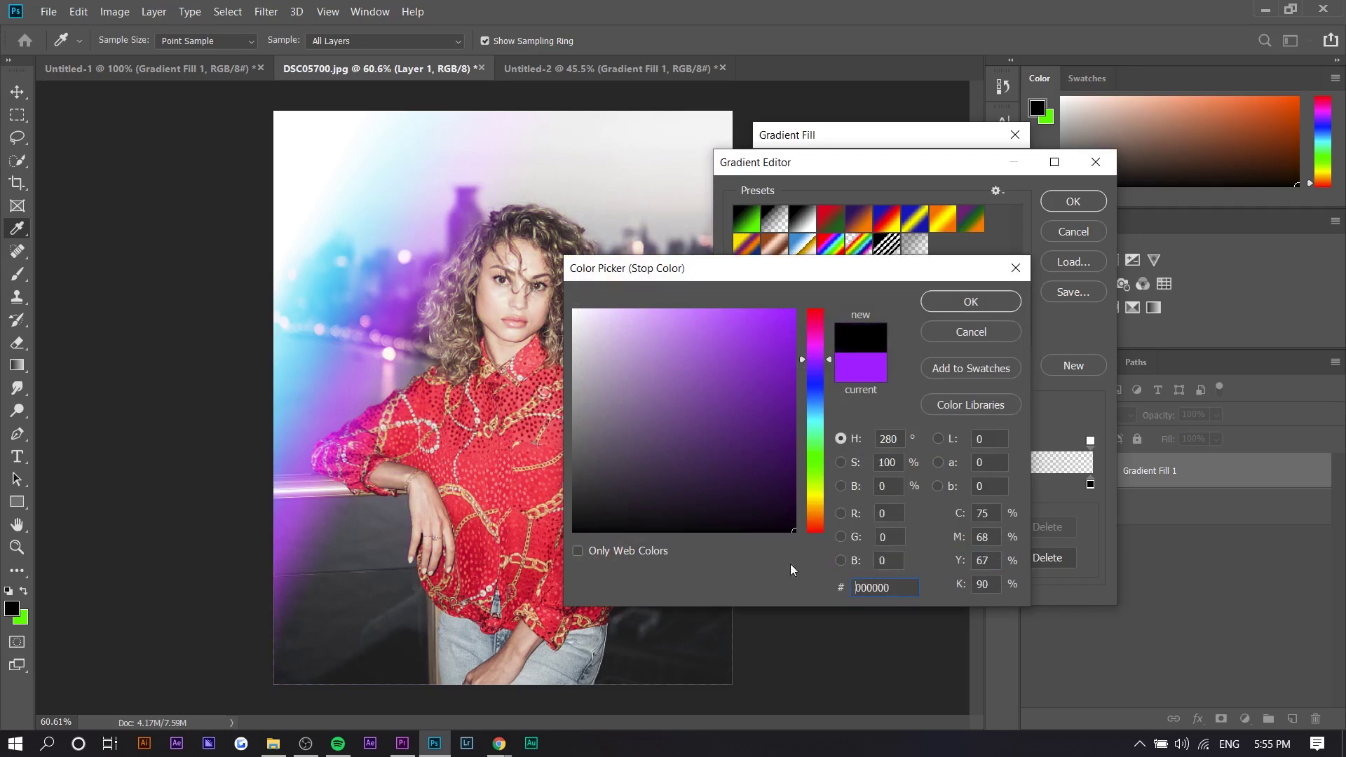
{"action": "key", "text": "Return"}
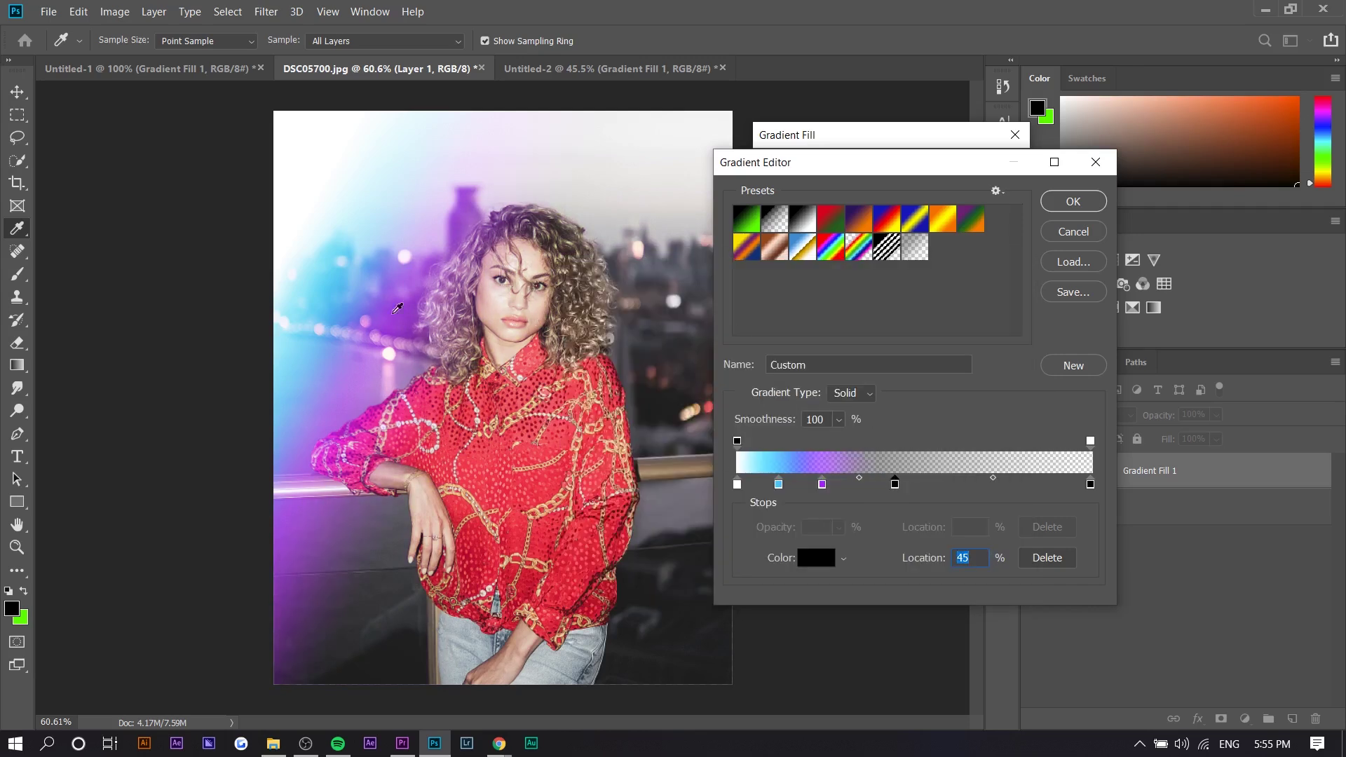
{"action": "left_click_drag", "start_coordinate": [822, 484], "coordinate": [773, 483]}
Step: Commit the cyan-purple gradient and try the Radial, Angle and Reflected styles plus Reverse
{"action": "left_click", "coordinate": [1069, 206]}
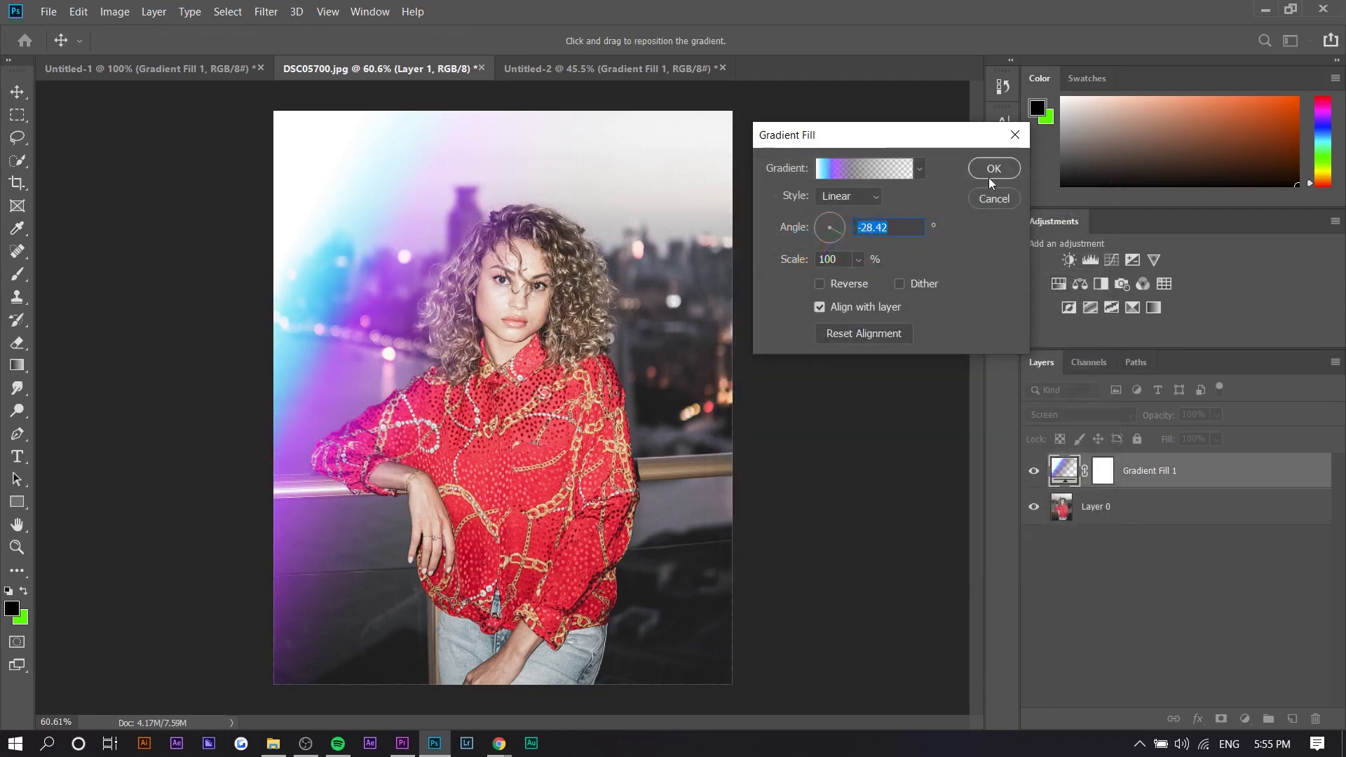
{"action": "left_click", "coordinate": [854, 198]}
{"action": "left_click", "coordinate": [844, 229]}
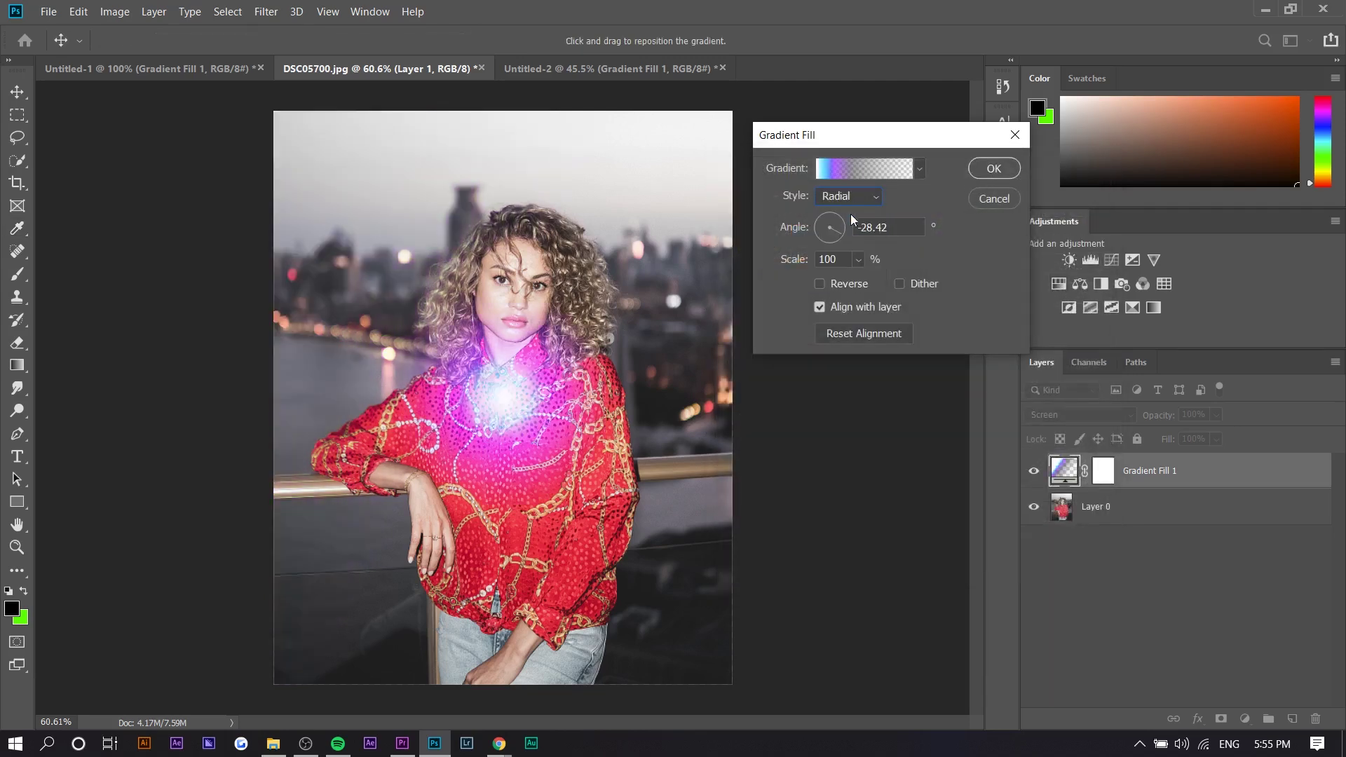
{"action": "left_click", "coordinate": [850, 202]}
{"action": "left_click", "coordinate": [846, 251]}
{"action": "left_click", "coordinate": [850, 200]}
{"action": "left_click", "coordinate": [844, 259]}
{"action": "left_click", "coordinate": [837, 200]}
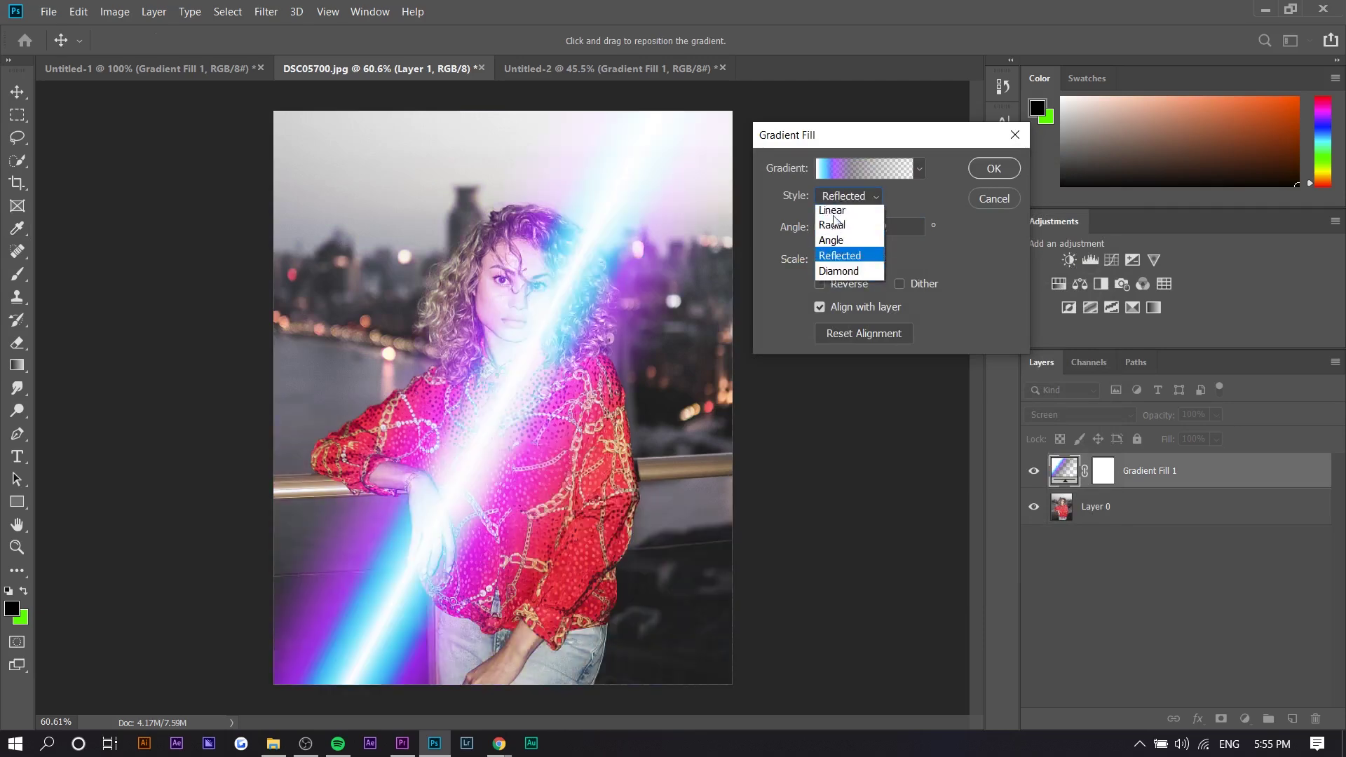
{"action": "left_click", "coordinate": [952, 213]}
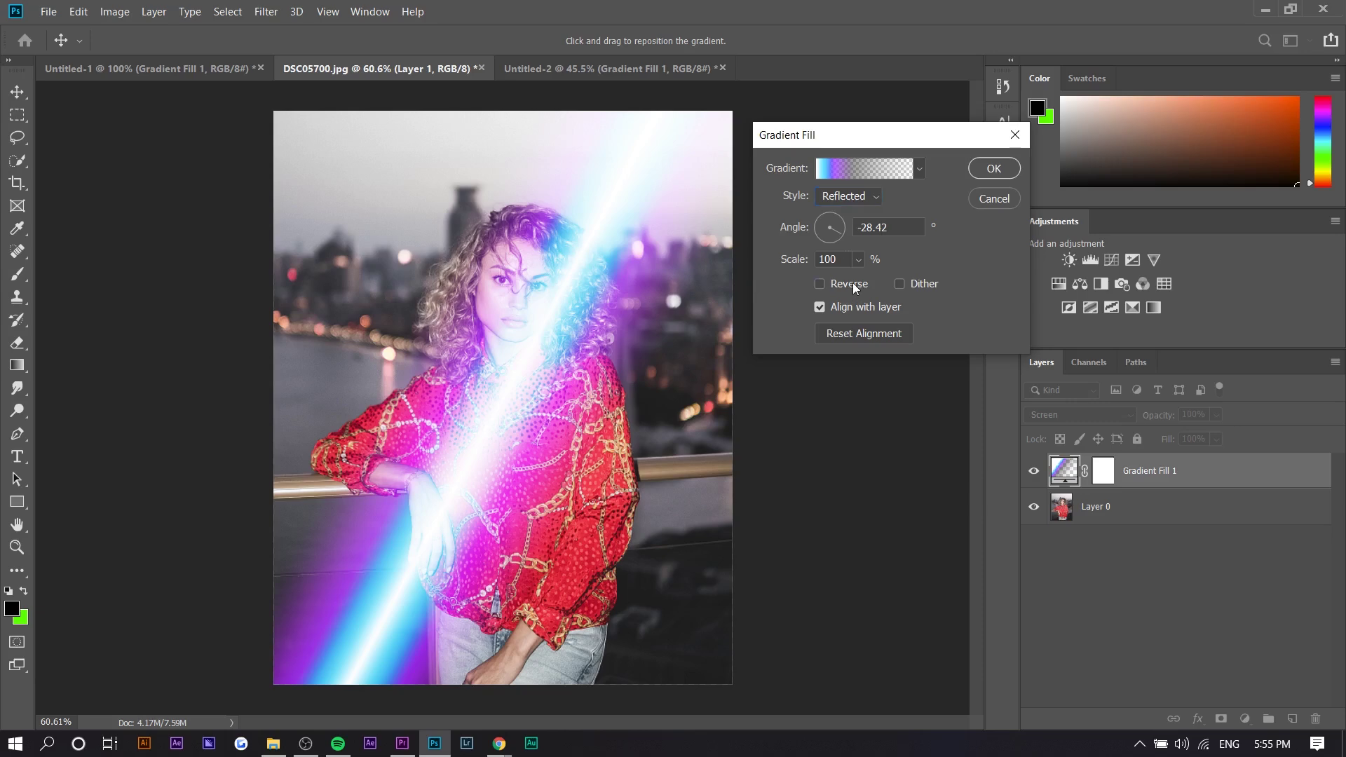
{"action": "left_click", "coordinate": [852, 283]}
{"action": "left_click", "coordinate": [853, 283]}
Step: Try Diamond and Angle styles, then settle on non-reversed Linear and apply the gradient fill
{"action": "left_click", "coordinate": [849, 196]}
{"action": "left_click", "coordinate": [840, 275]}
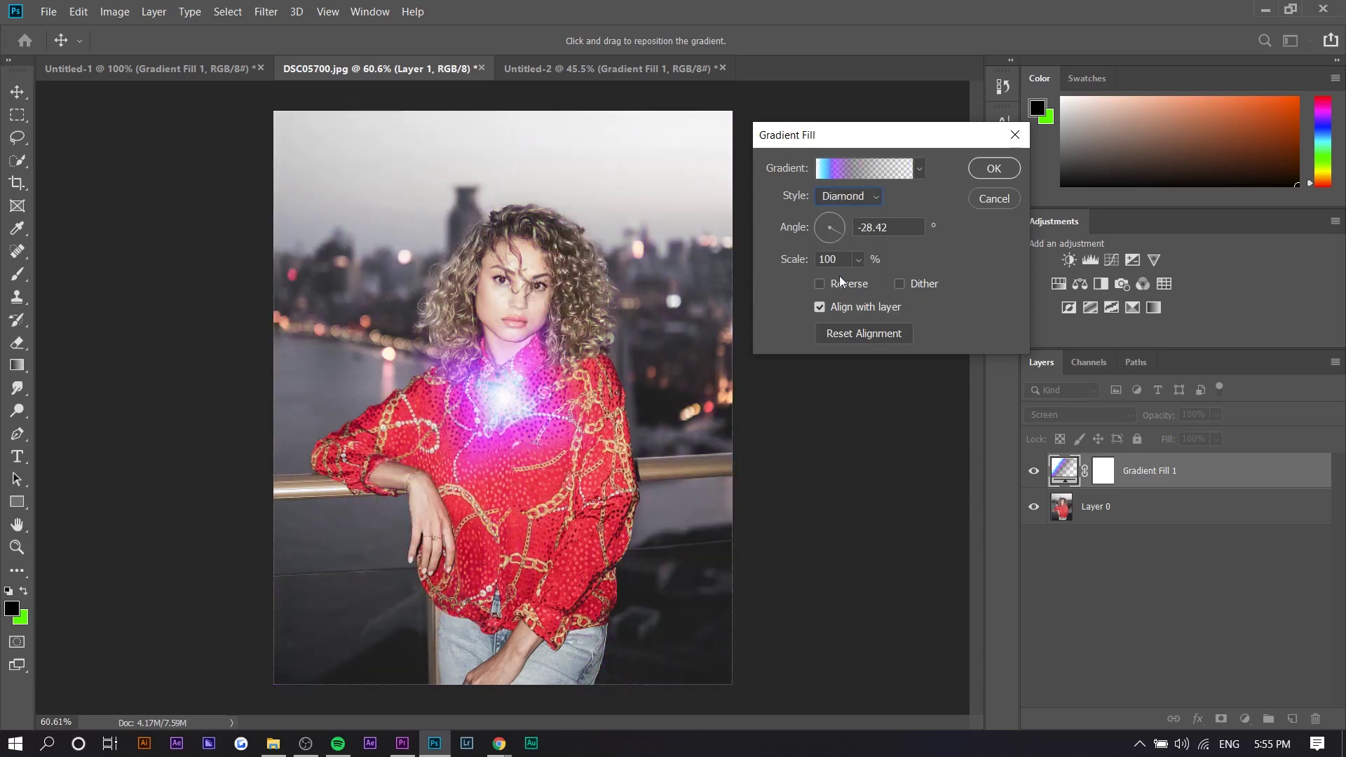
{"action": "left_click", "coordinate": [856, 287]}
{"action": "left_click", "coordinate": [856, 288]}
{"action": "left_click", "coordinate": [841, 201]}
{"action": "left_click", "coordinate": [843, 242]}
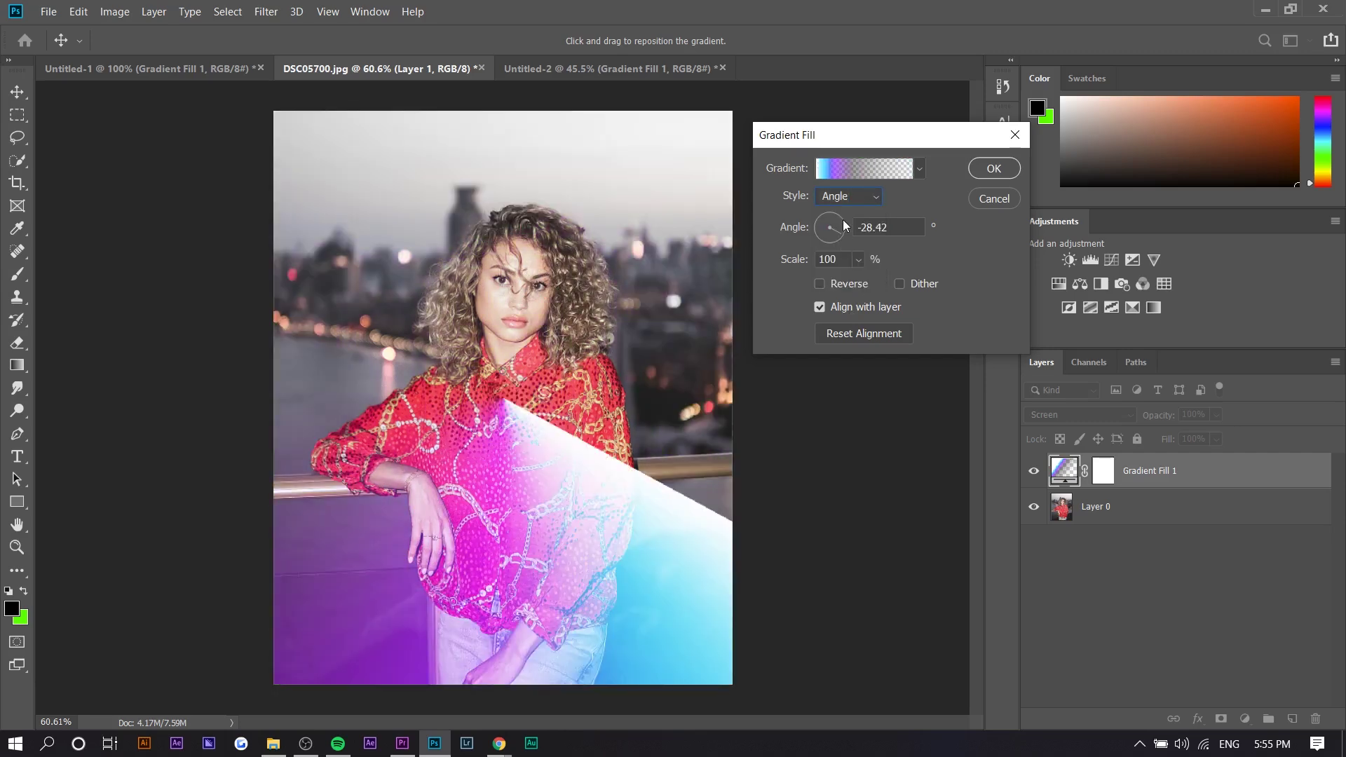
{"action": "left_click", "coordinate": [847, 204]}
{"action": "left_click", "coordinate": [844, 215]}
{"action": "left_click", "coordinate": [855, 202]}
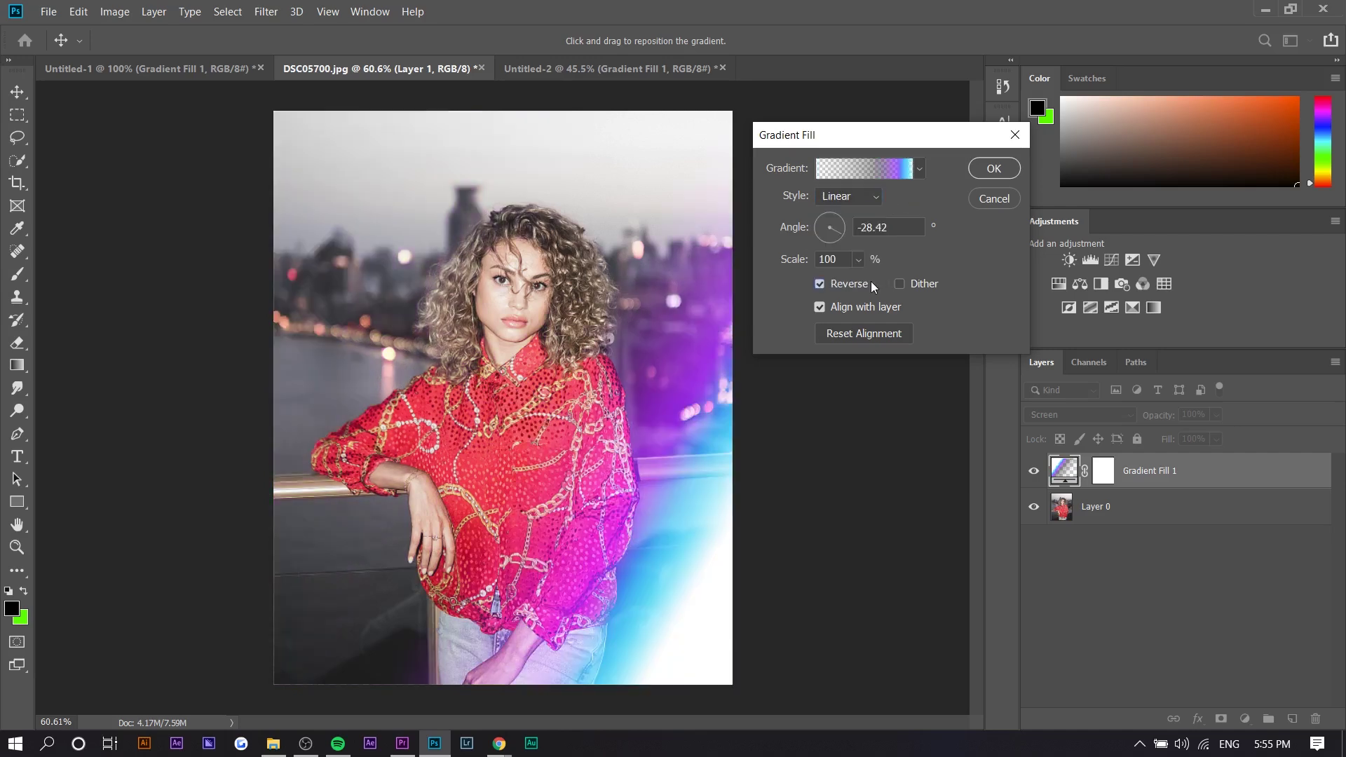
{"action": "left_click", "coordinate": [849, 284]}
{"action": "left_click", "coordinate": [870, 172]}
{"action": "left_click", "coordinate": [1059, 202]}
{"action": "left_click", "coordinate": [1001, 174]}
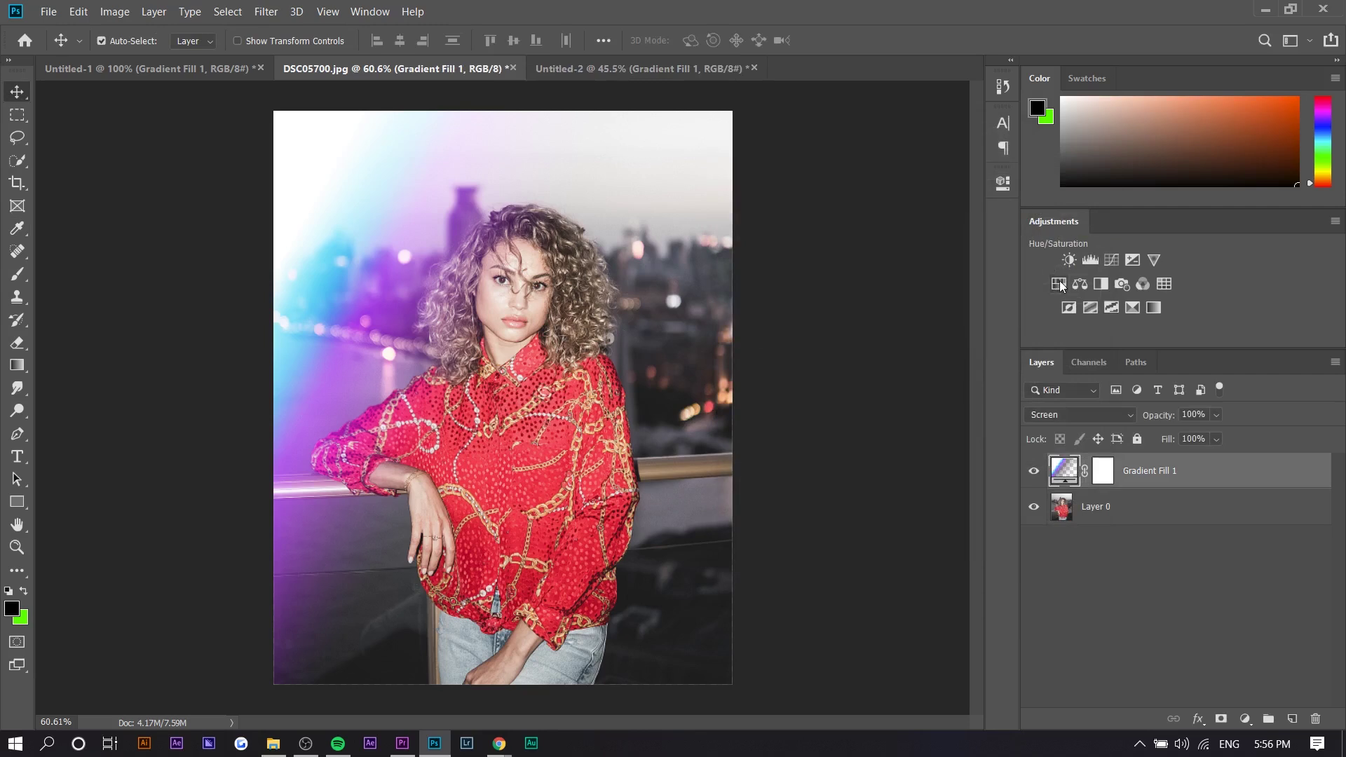
Step: Add a Hue/Saturation layer clipped to the gradient fill, colorized at Hue 360, Saturation 100
{"action": "left_click", "coordinate": [1059, 284]}
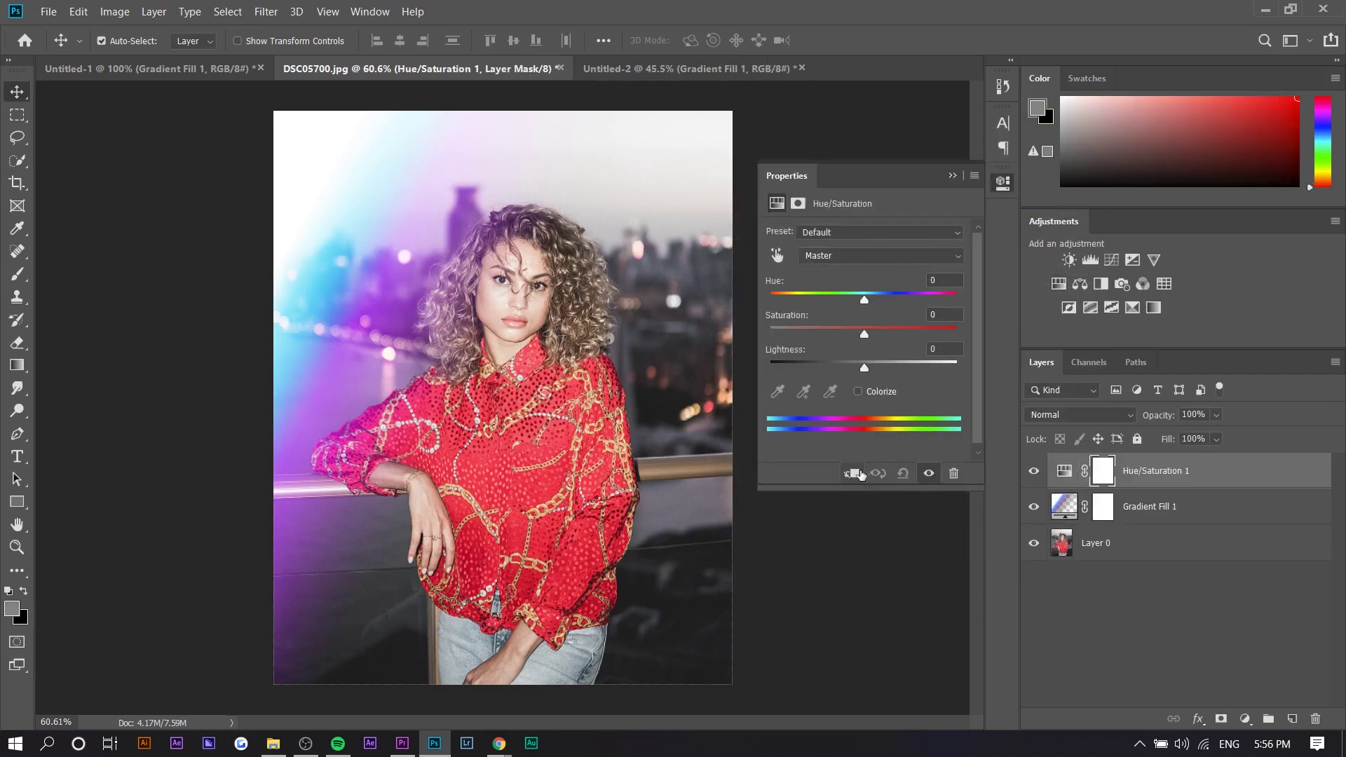
{"action": "left_click", "coordinate": [854, 474]}
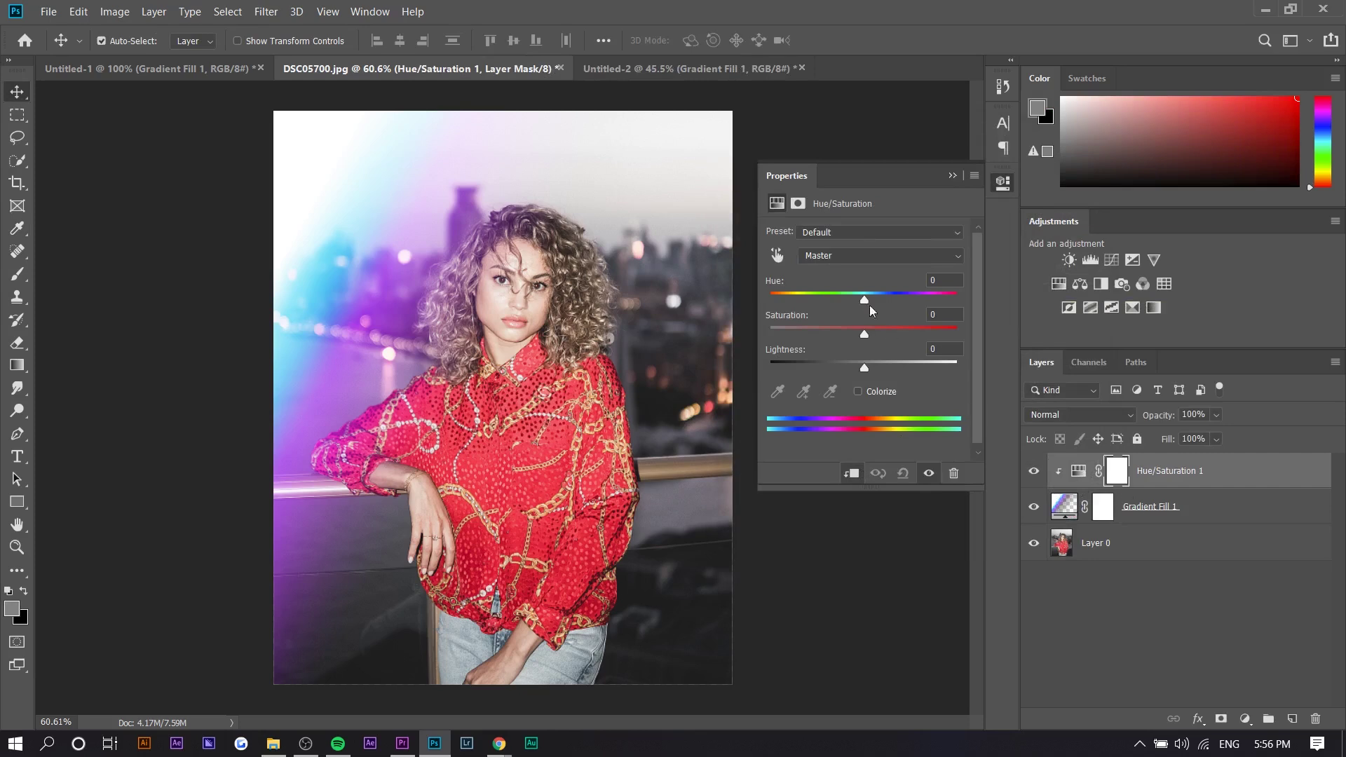
{"action": "left_click_drag", "start_coordinate": [864, 300], "coordinate": [969, 340]}
{"action": "left_click", "coordinate": [858, 391]}
{"action": "left_click_drag", "start_coordinate": [885, 301], "coordinate": [966, 312]}
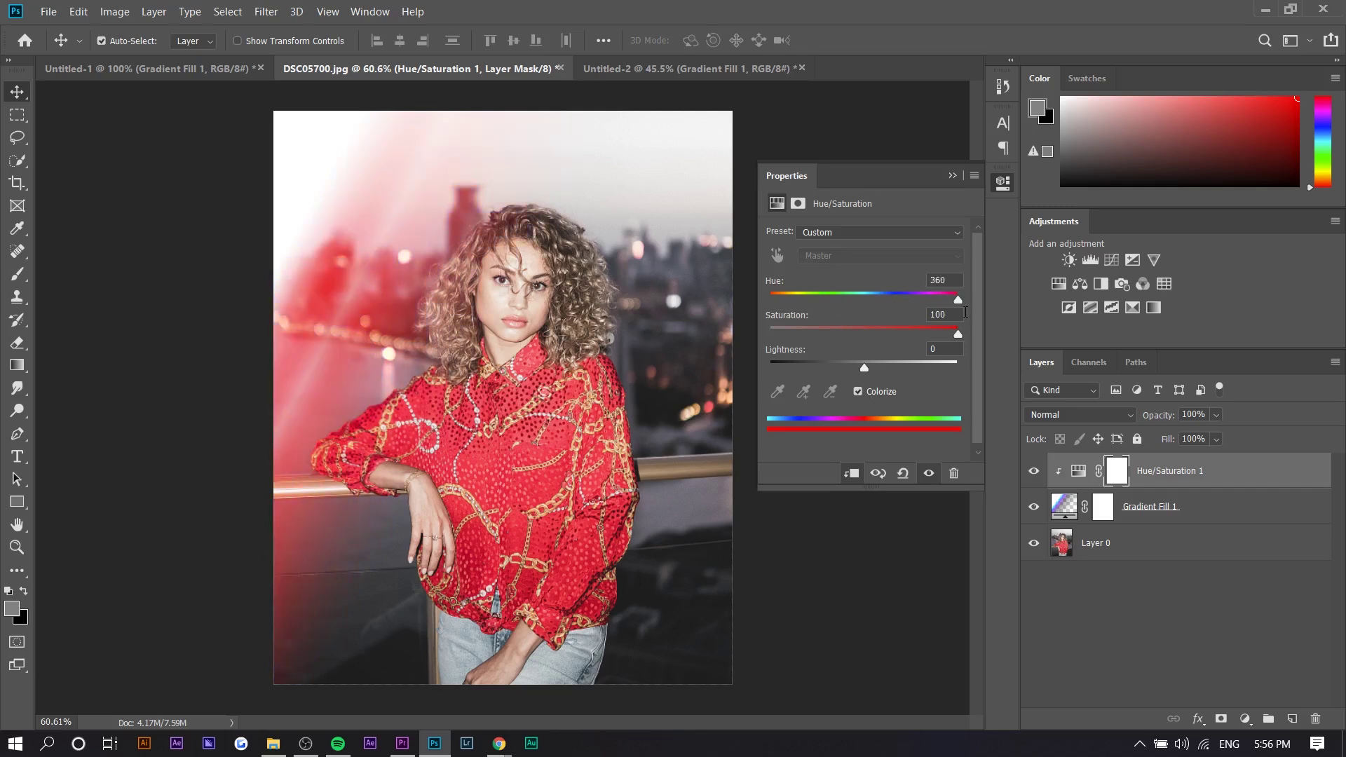